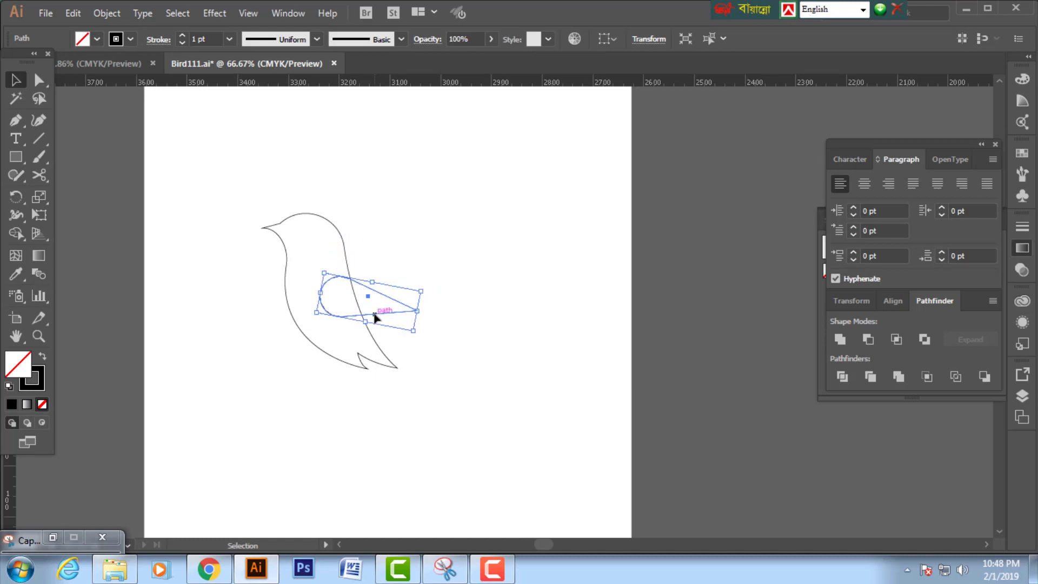
Draw a small closed triangular feather with the Pen tool along the wing's upper edge near its tip.
{"action": "left_click", "coordinate": [390, 240]}
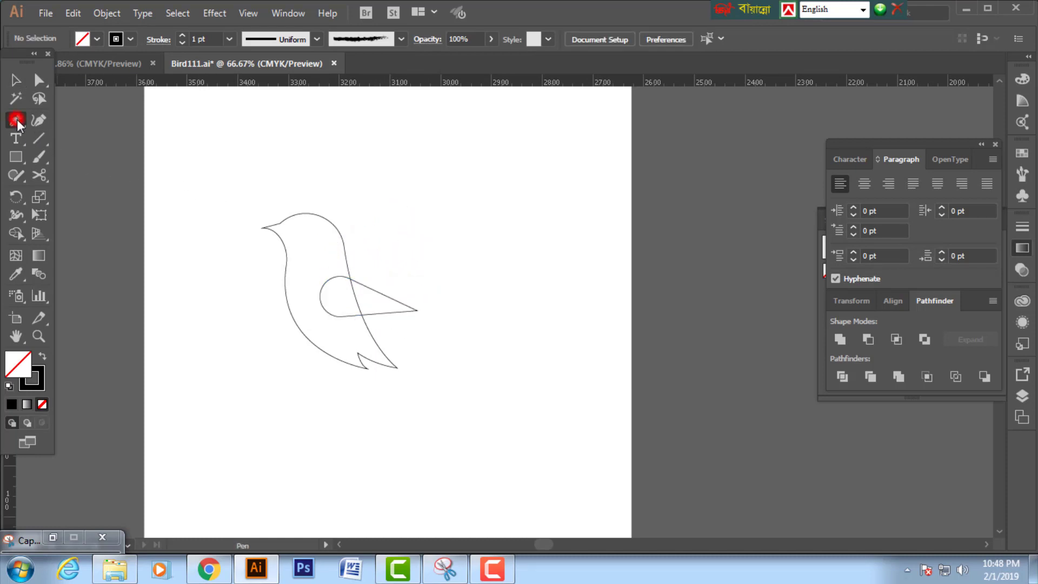
{"action": "left_click_drag", "start_coordinate": [224, 193], "coordinate": [598, 411]}
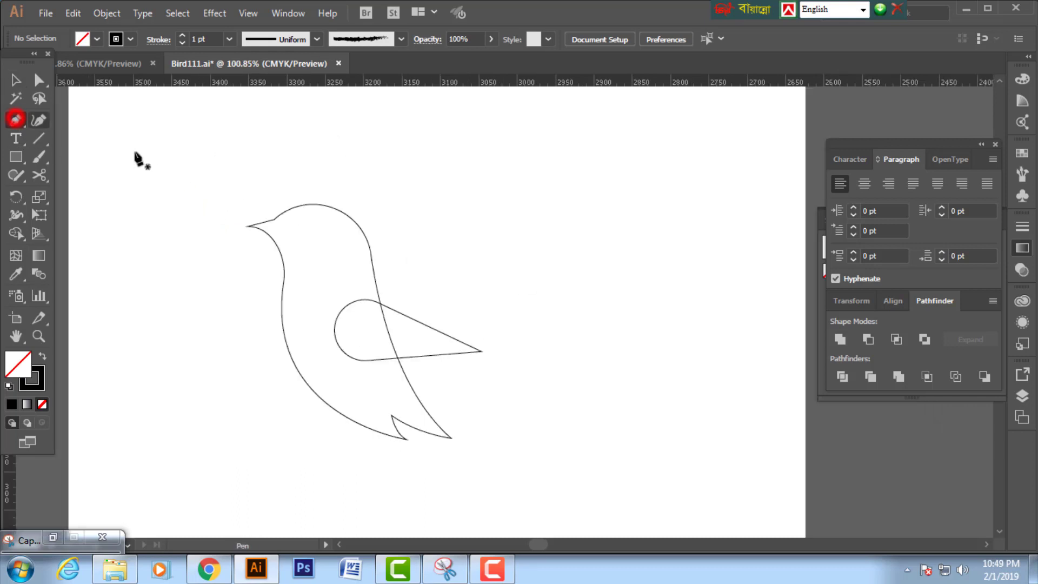
{"action": "left_click_drag", "start_coordinate": [410, 318], "coordinate": [478, 321]}
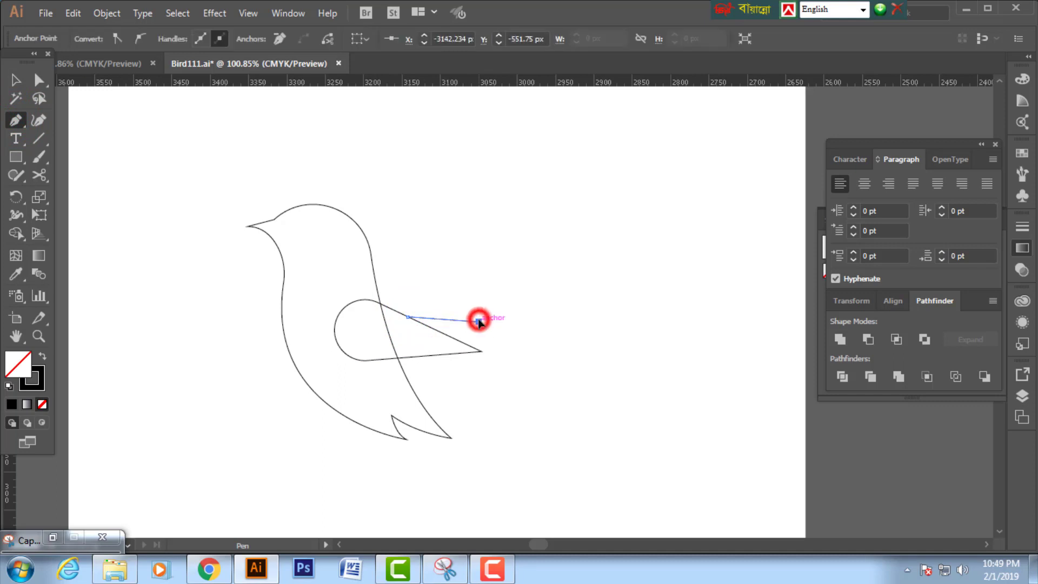
{"action": "left_click", "coordinate": [442, 330]}
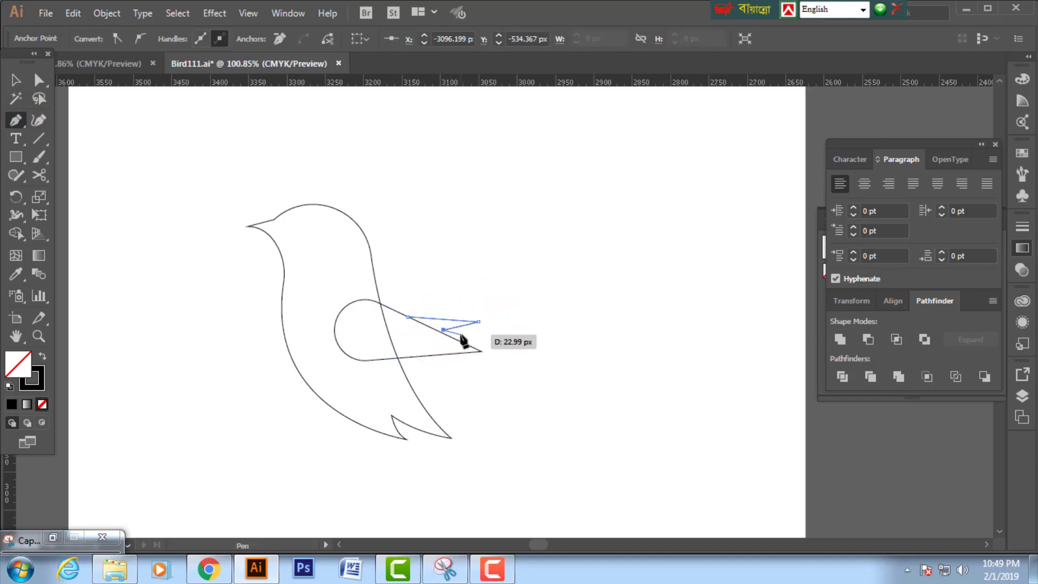
{"action": "key", "text": "ctrl+z"}
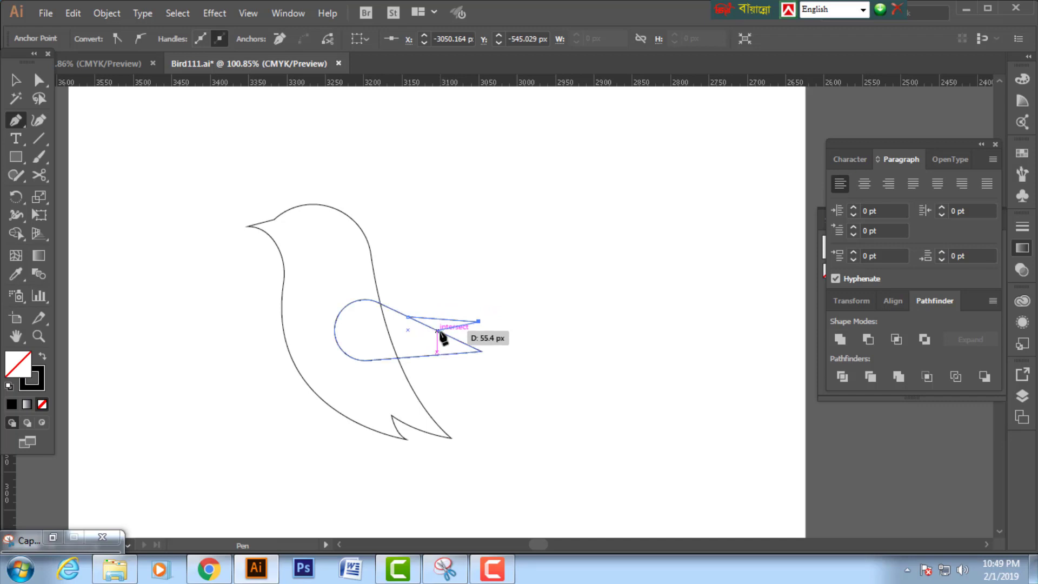
{"action": "left_click", "coordinate": [439, 331]}
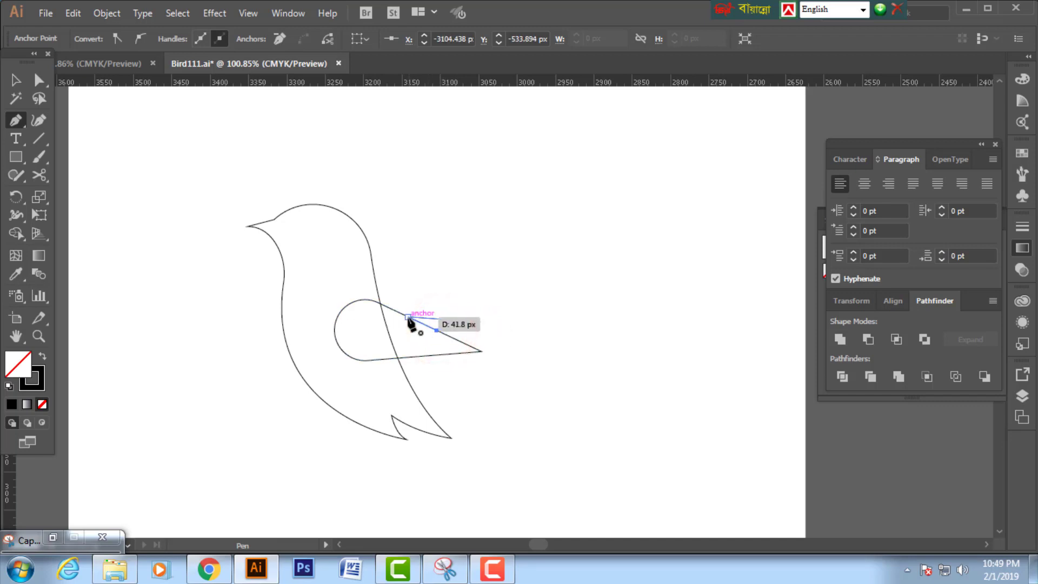
{"action": "left_click", "coordinate": [408, 319]}
{"action": "left_click", "coordinate": [15, 80]}
{"action": "left_click", "coordinate": [482, 236]}
Move the small triangle slightly up and away from the wing's upper edge.
{"action": "left_click_drag", "start_coordinate": [348, 274], "coordinate": [618, 414]}
{"action": "left_click_drag", "start_coordinate": [398, 256], "coordinate": [409, 252]}
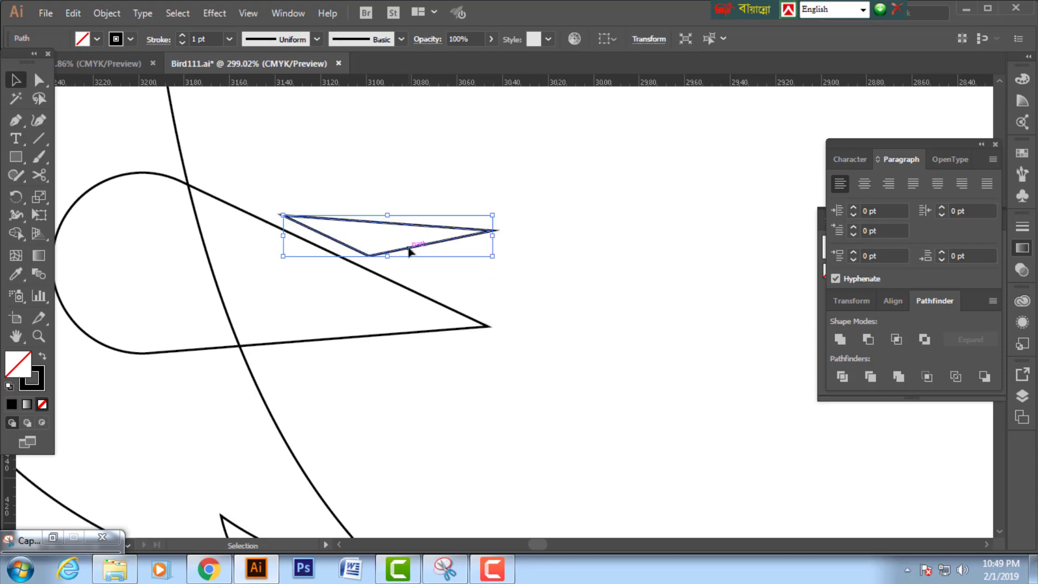
{"action": "left_click", "coordinate": [411, 181]}
{"action": "key", "text": "ctrl+0"}
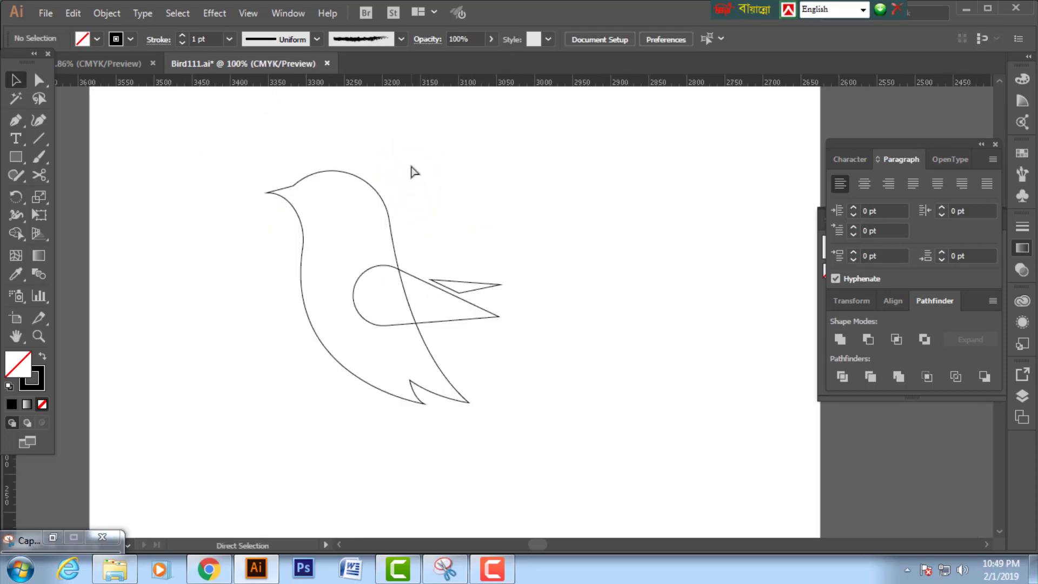
Enlarge the wing and triangle together slightly and nudge them a little toward the bird's head side.
{"action": "left_click_drag", "start_coordinate": [491, 193], "coordinate": [458, 208]}
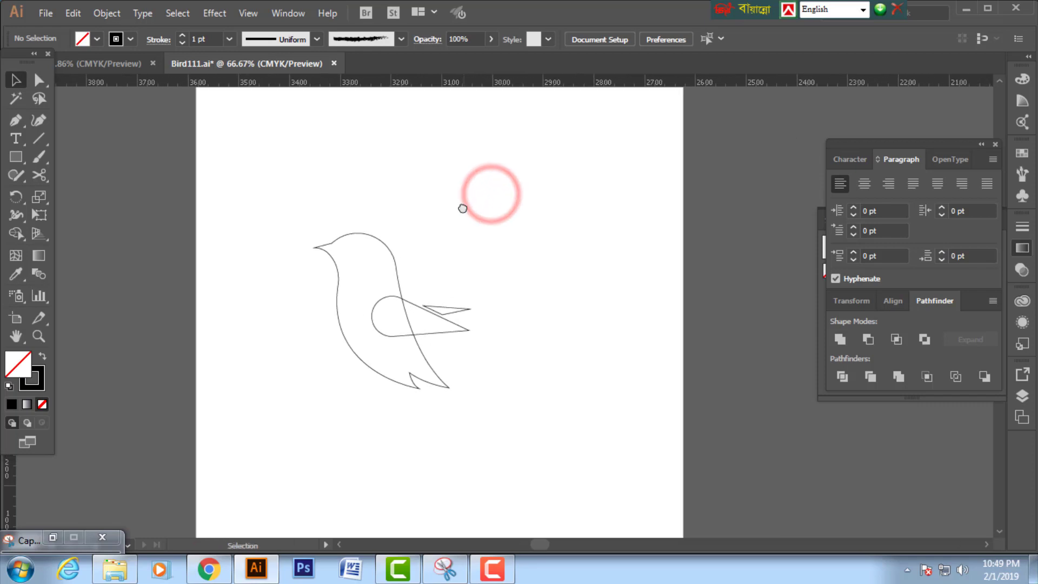
{"action": "left_click_drag", "start_coordinate": [419, 277], "coordinate": [466, 336]}
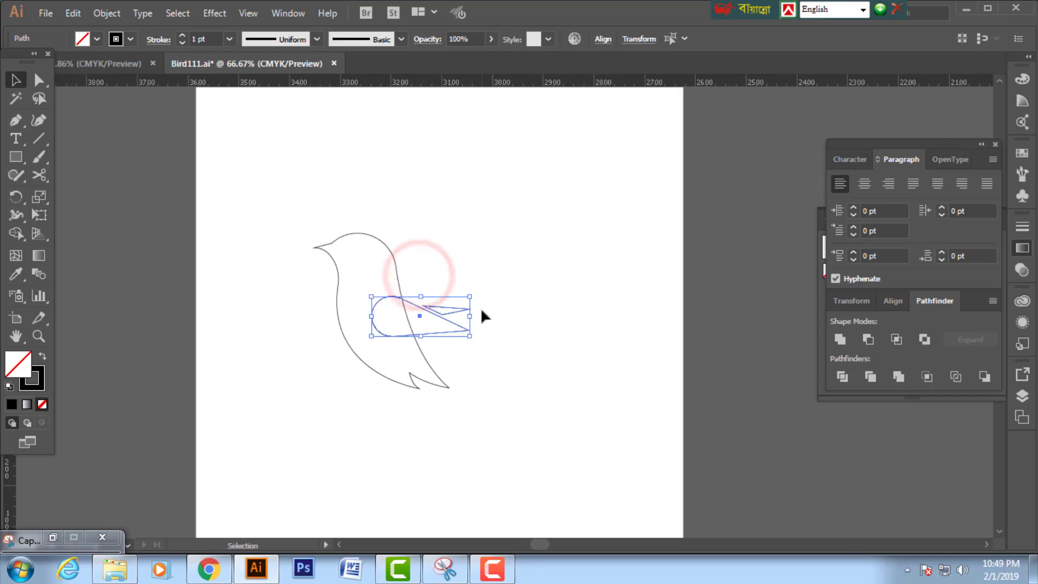
{"action": "left_click_drag", "start_coordinate": [469, 296], "coordinate": [478, 293]}
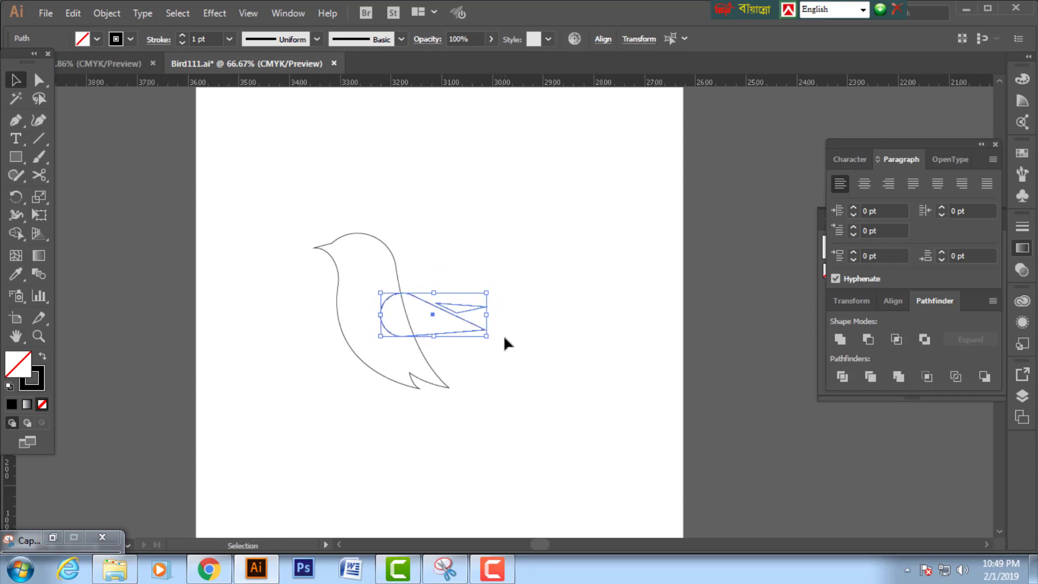
{"action": "key", "text": "Left"}
{"action": "key", "text": "Left"}
{"action": "key", "text": "Left"}
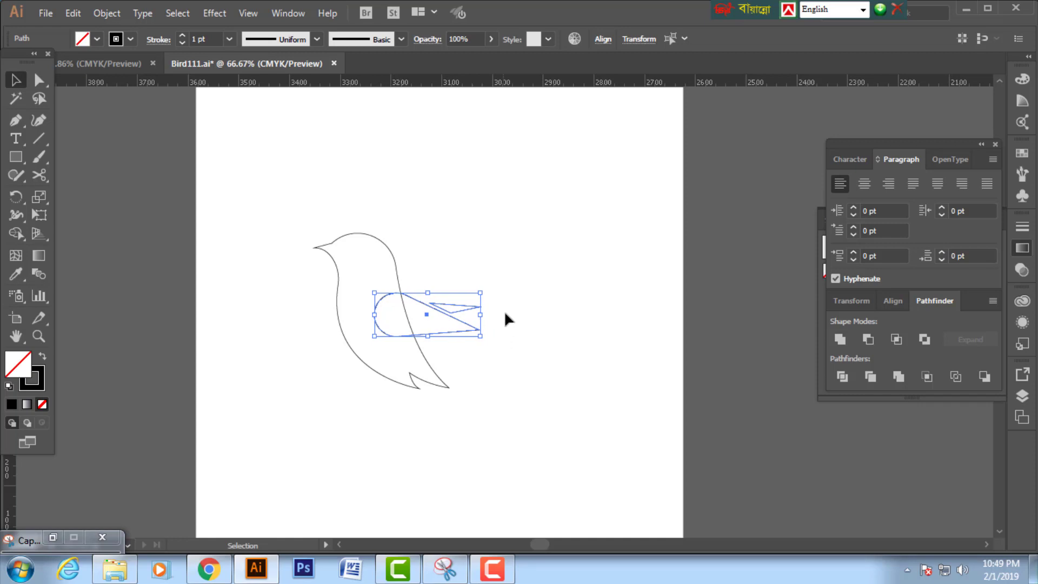
{"action": "left_click", "coordinate": [510, 290]}
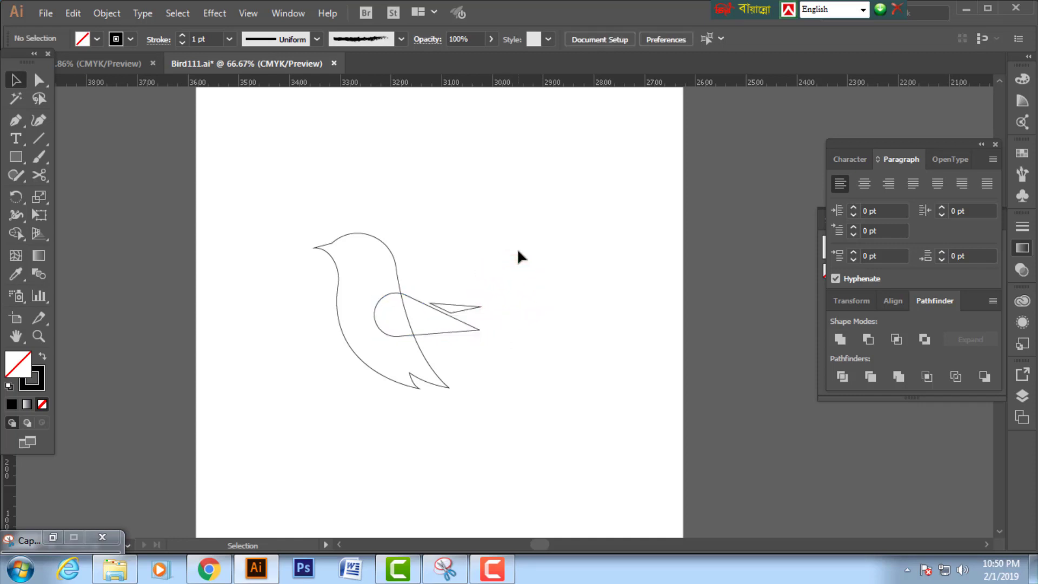
Rotate the whole bird slightly counterclockwise, and tilt the wing and triangle slightly back clockwise.
{"action": "left_click_drag", "start_coordinate": [544, 369], "coordinate": [558, 398]}
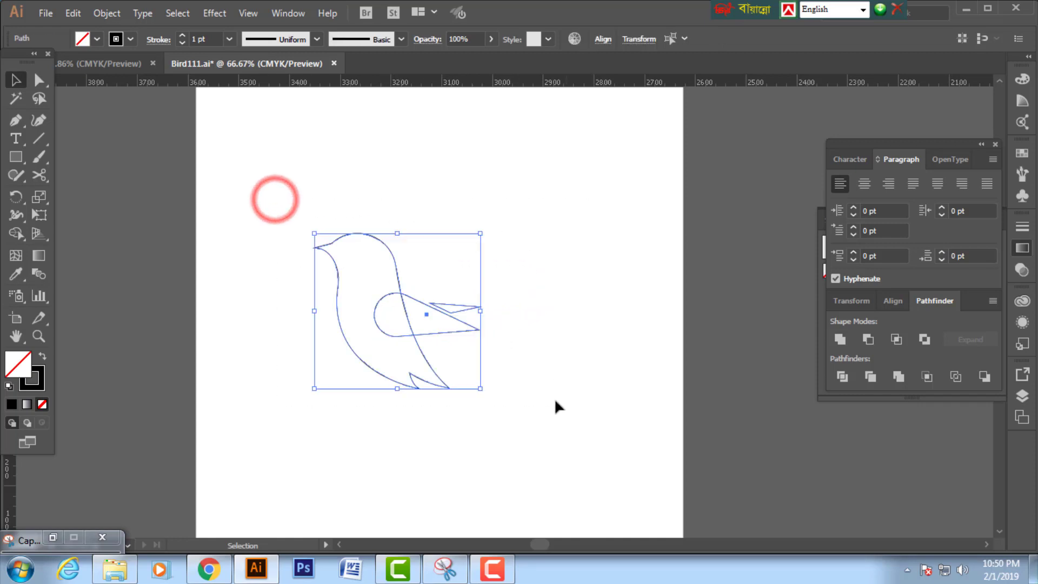
{"action": "left_click_drag", "start_coordinate": [486, 389], "coordinate": [484, 387]}
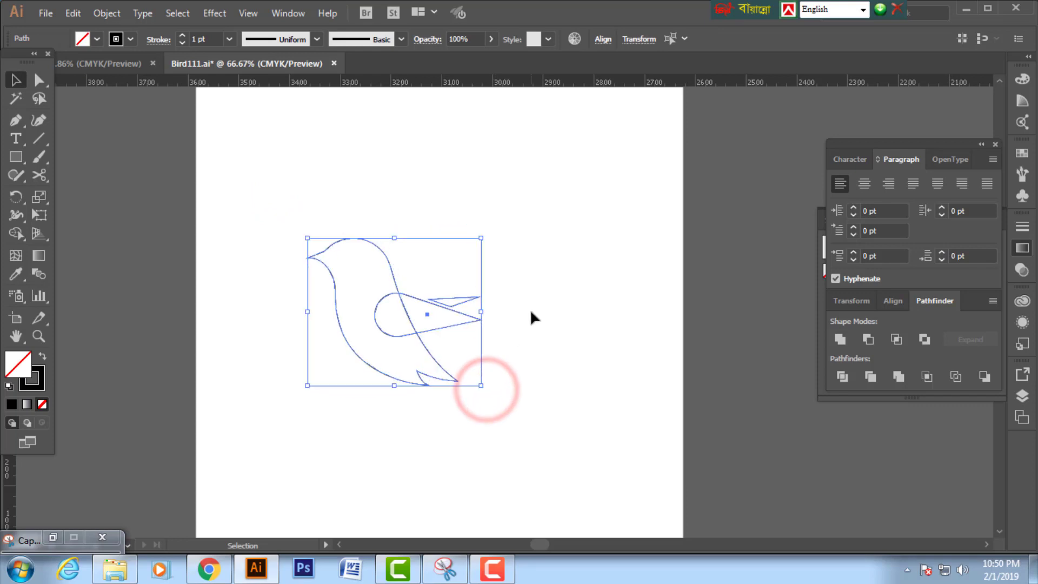
{"action": "left_click", "coordinate": [530, 302]}
{"action": "left_click_drag", "start_coordinate": [447, 278], "coordinate": [487, 335]}
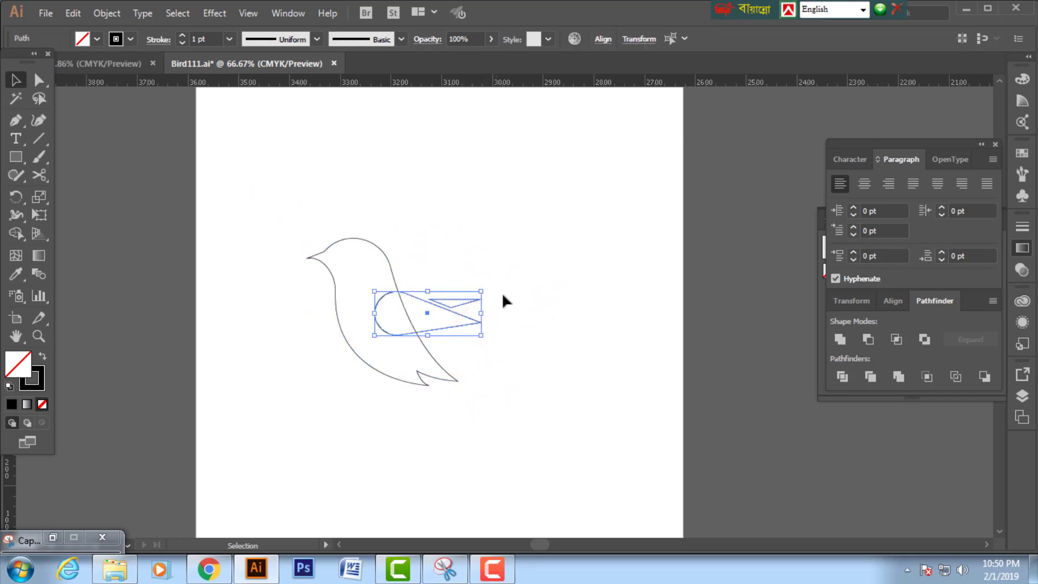
{"action": "left_click", "coordinate": [508, 258]}
Swap fill and stroke on the bird's body and the wing to give both a black fill without a stroke.
{"action": "left_click", "coordinate": [386, 251]}
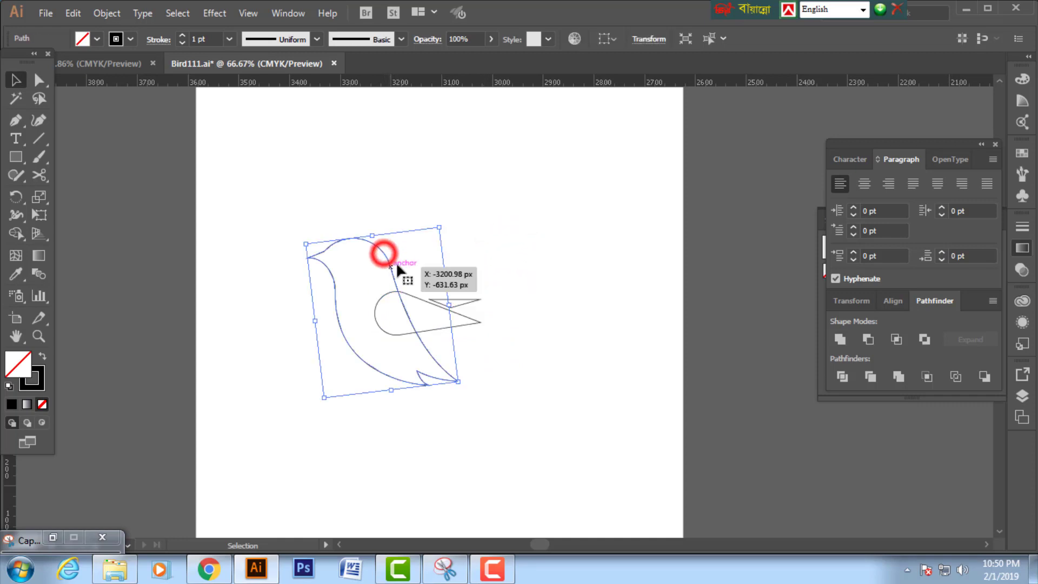
{"action": "left_click", "coordinate": [43, 357]}
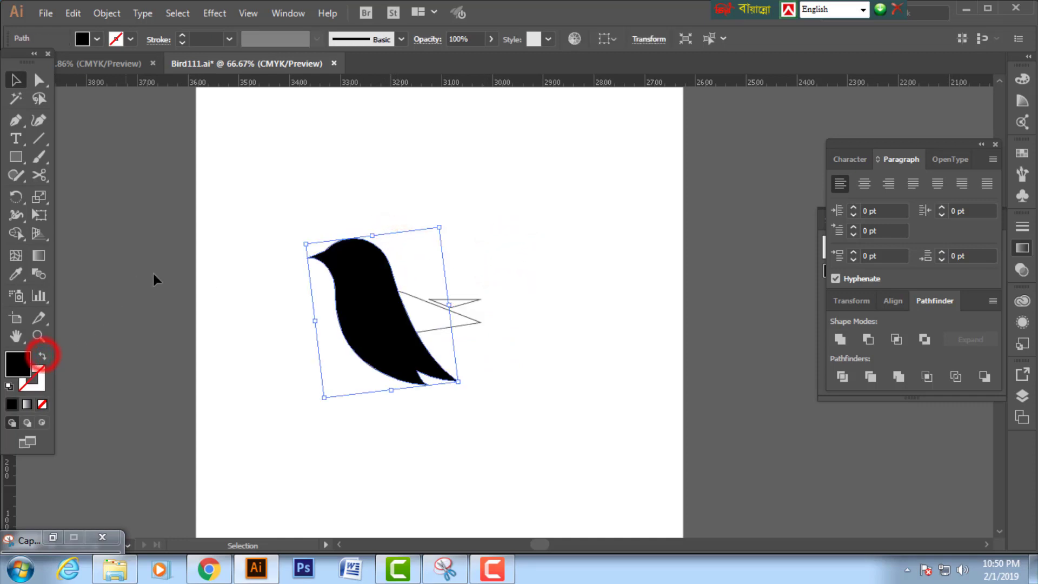
{"action": "left_click", "coordinate": [265, 186]}
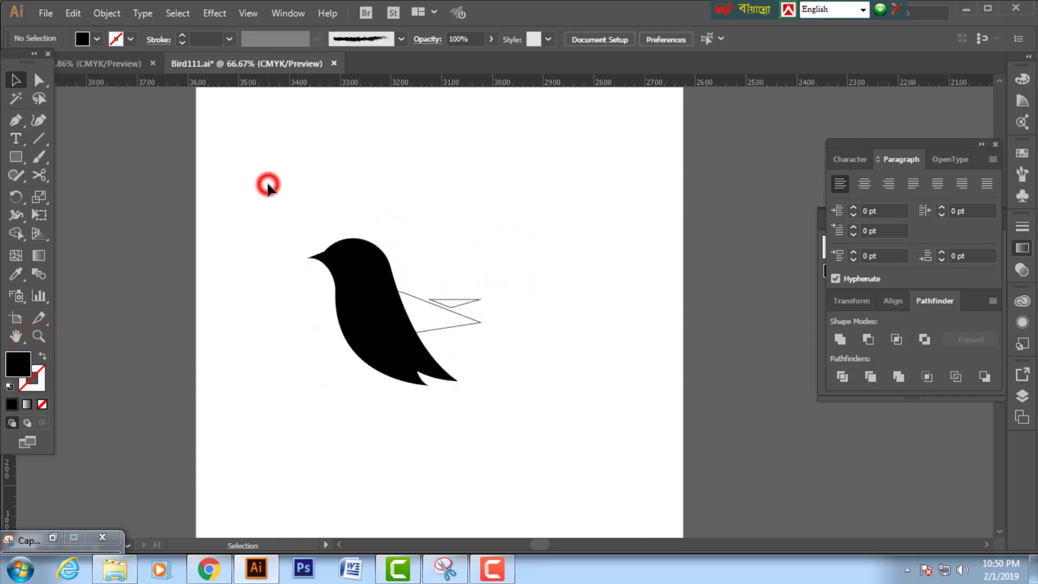
{"action": "left_click", "coordinate": [408, 295]}
{"action": "left_click", "coordinate": [43, 357]}
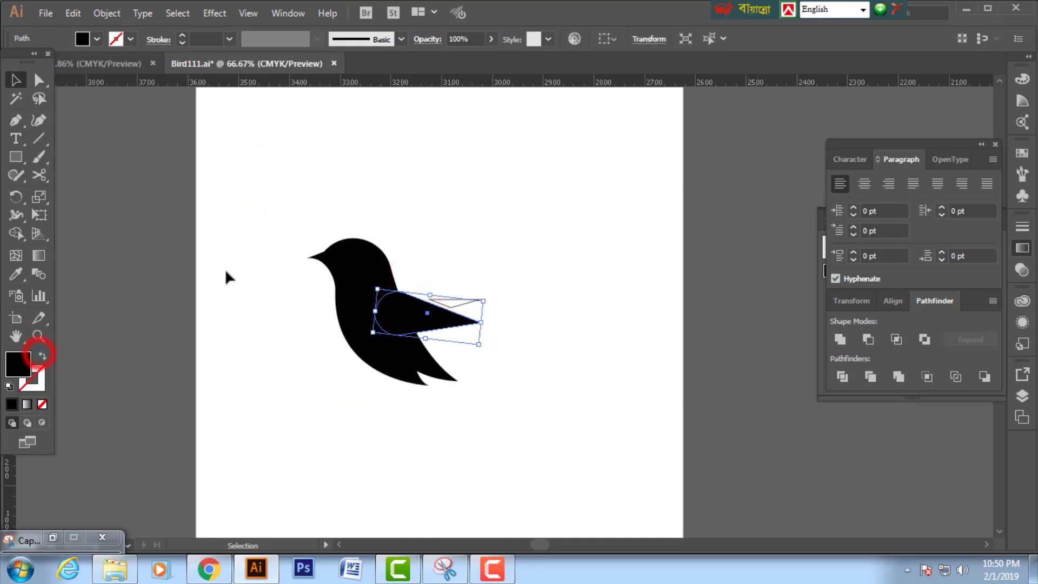
{"action": "left_click", "coordinate": [239, 200]}
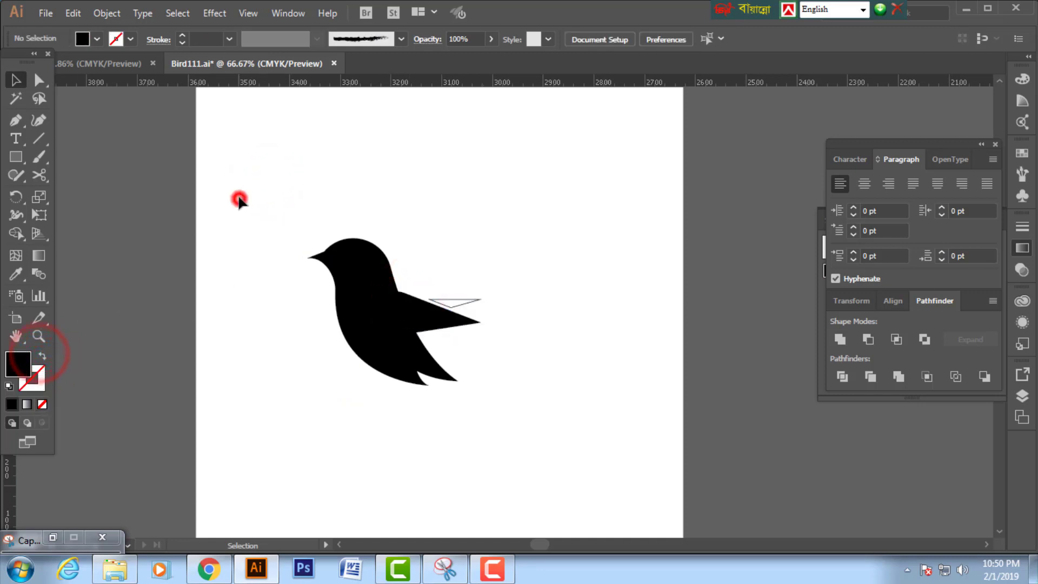
Copy the wing, paste the copy in front, and hide that copy.
{"action": "left_click", "coordinate": [422, 316]}
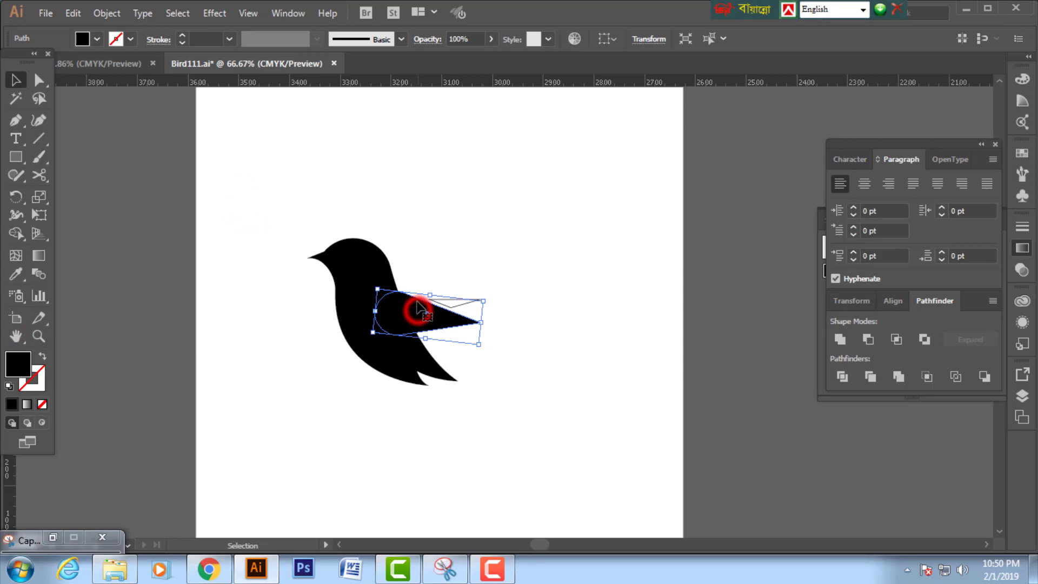
{"action": "left_click", "coordinate": [74, 13]}
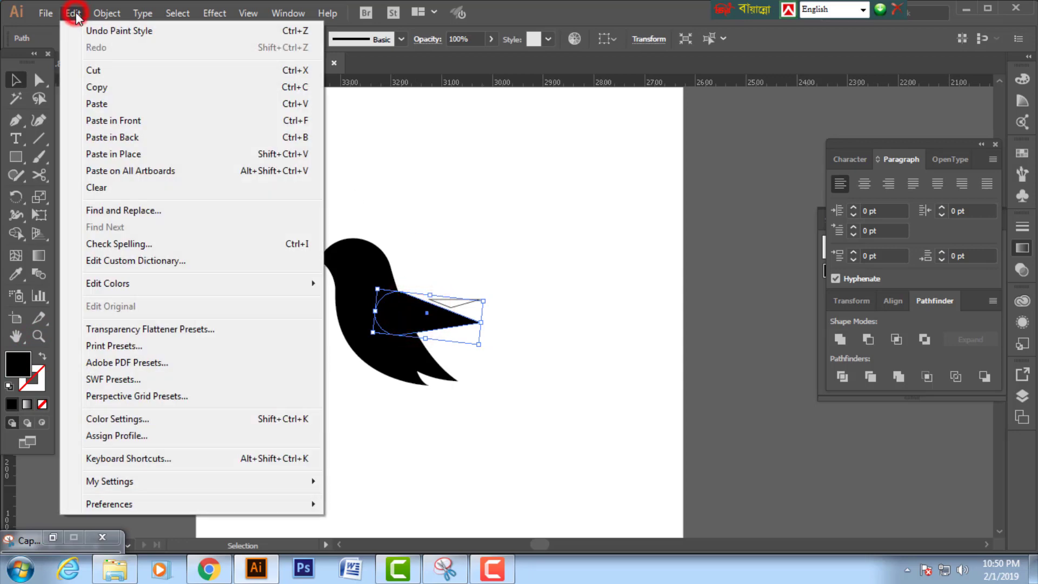
{"action": "left_click", "coordinate": [222, 90]}
{"action": "left_click", "coordinate": [75, 13]}
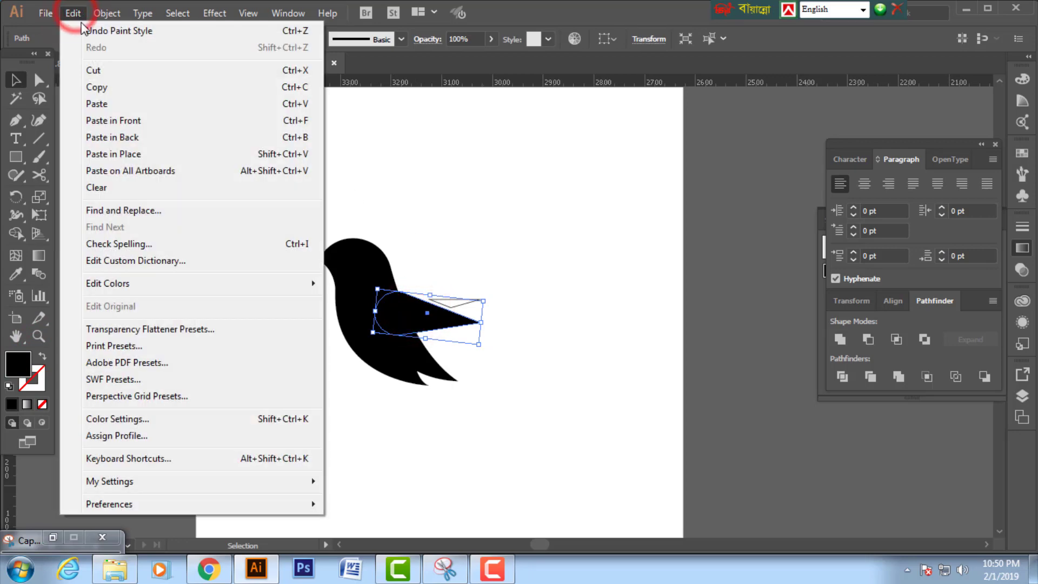
{"action": "left_click", "coordinate": [190, 120]}
{"action": "key", "text": "ctrl+3"}
{"action": "left_click", "coordinate": [460, 171]}
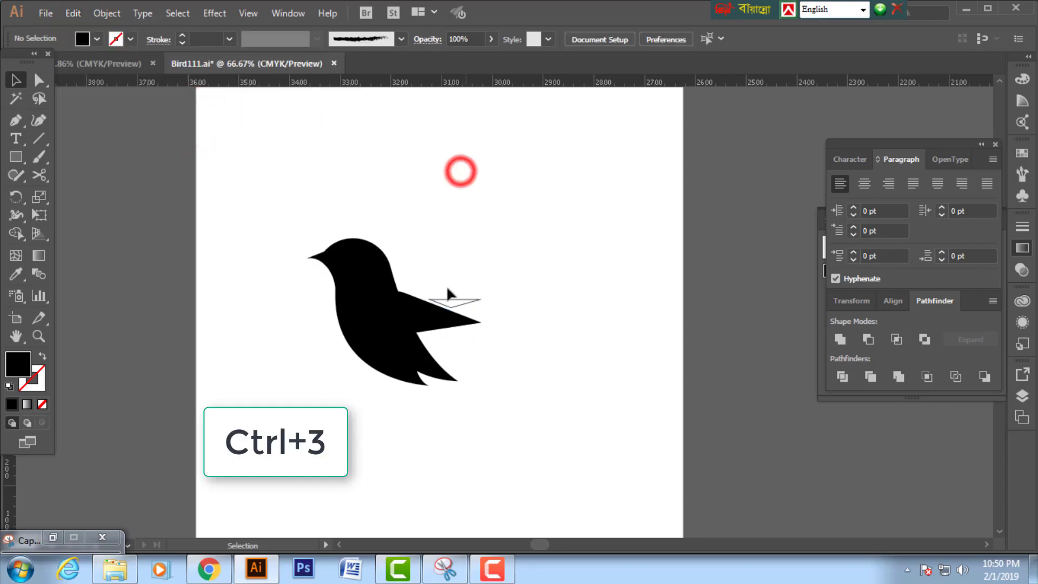
{"action": "left_click", "coordinate": [414, 308]}
{"action": "key", "text": "ctrl+3"}
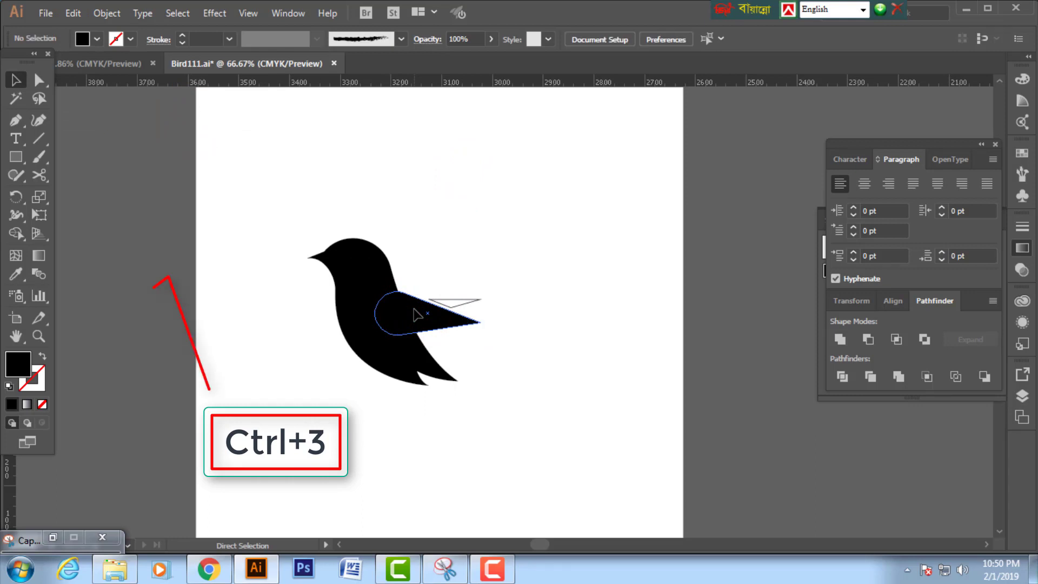
Set the remaining visible wing's stroke weight to 20 pt.
{"action": "left_click", "coordinate": [407, 298]}
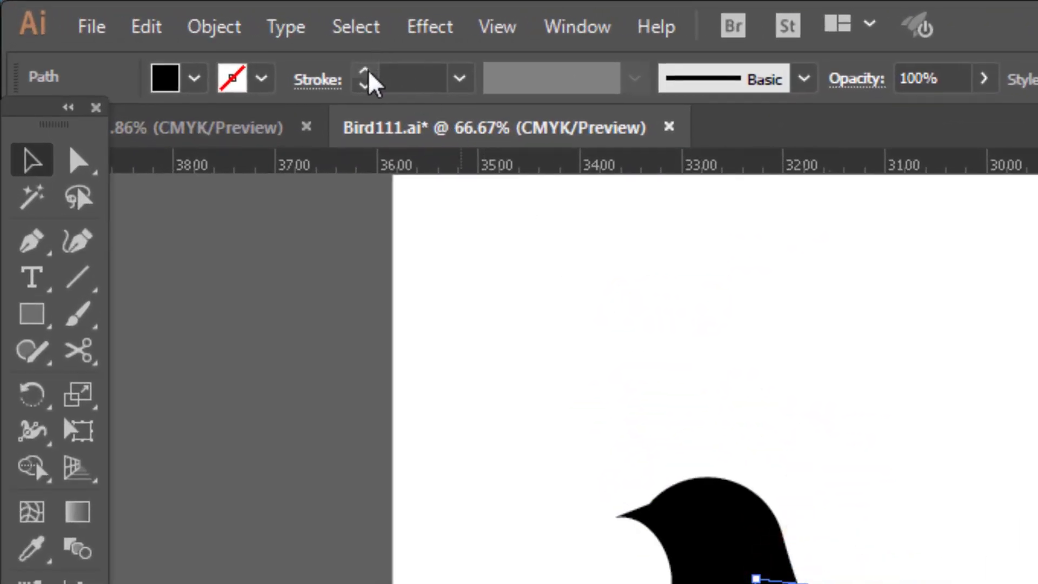
{"action": "left_click", "coordinate": [367, 72]}
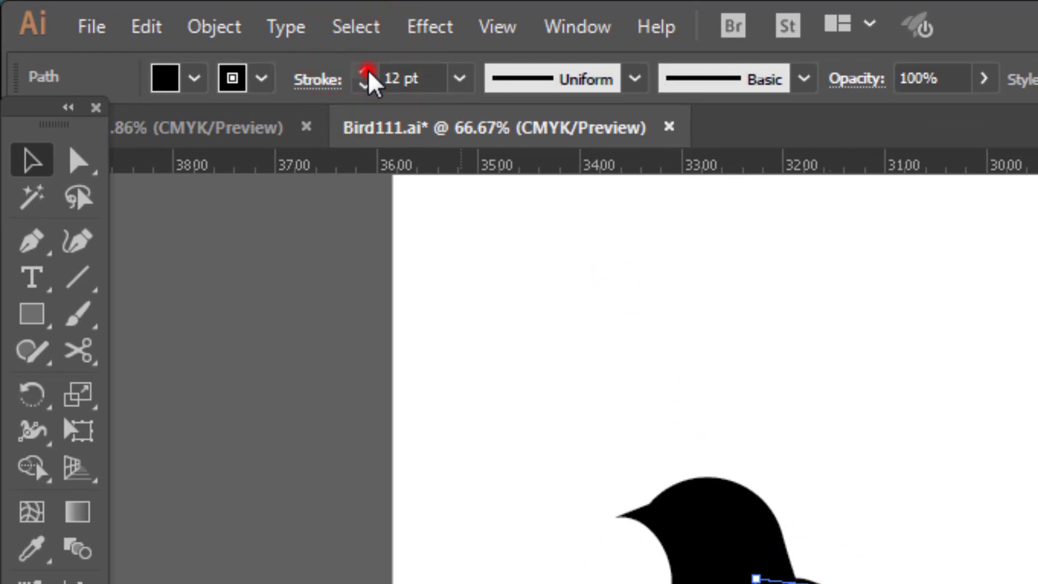
{"action": "left_click", "coordinate": [365, 72]}
{"action": "left_click", "coordinate": [366, 72]}
{"action": "left_click", "coordinate": [366, 72]}
{"action": "left_click", "coordinate": [365, 72]}
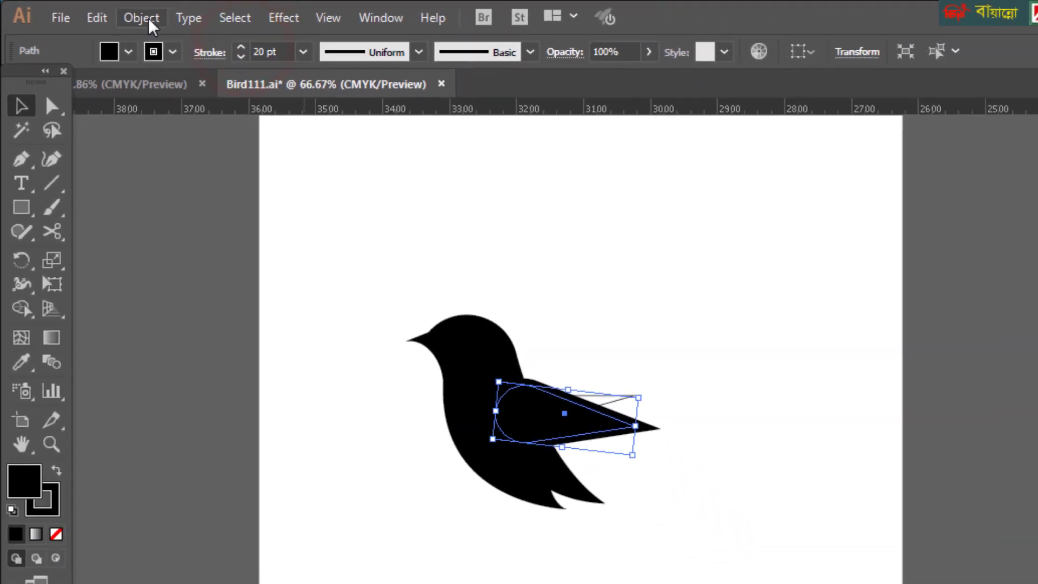
Outline the wing's stroke and unite the resulting shapes into one enlarged wing.
{"action": "left_click", "coordinate": [213, 27]}
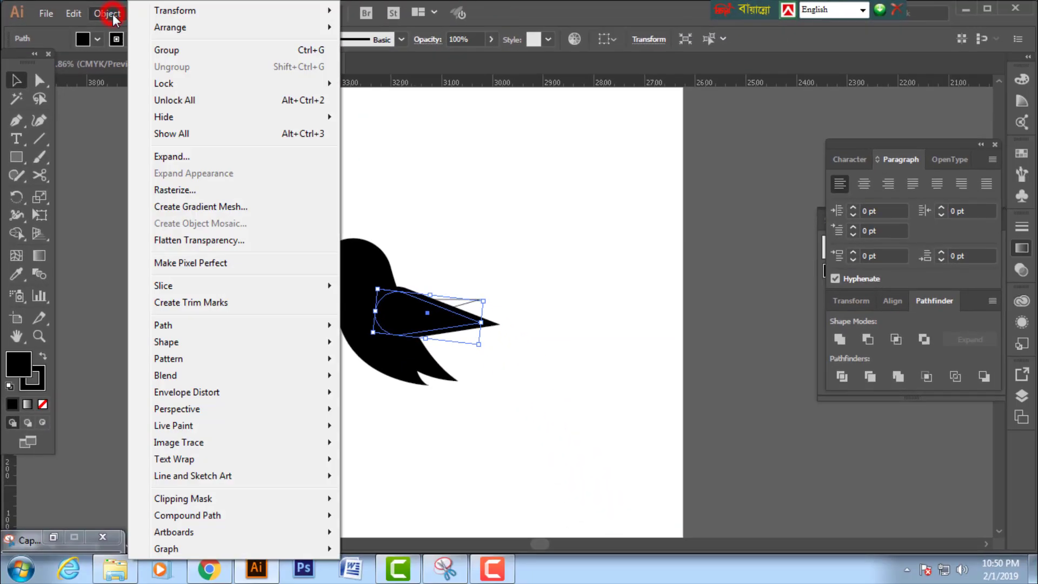
{"action": "mouse_move", "coordinate": [285, 333]}
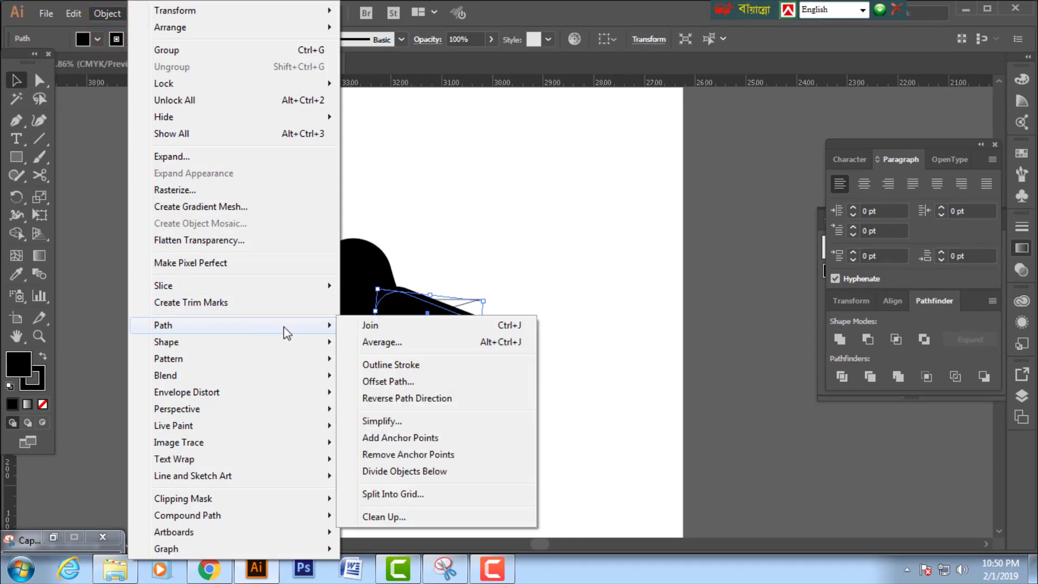
{"action": "left_click", "coordinate": [419, 367]}
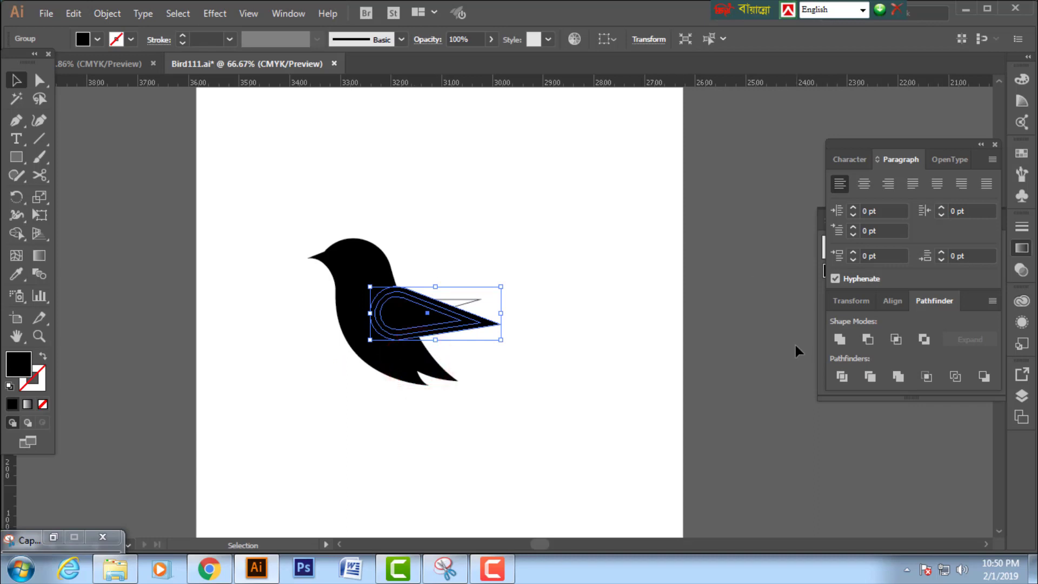
{"action": "left_click", "coordinate": [836, 336]}
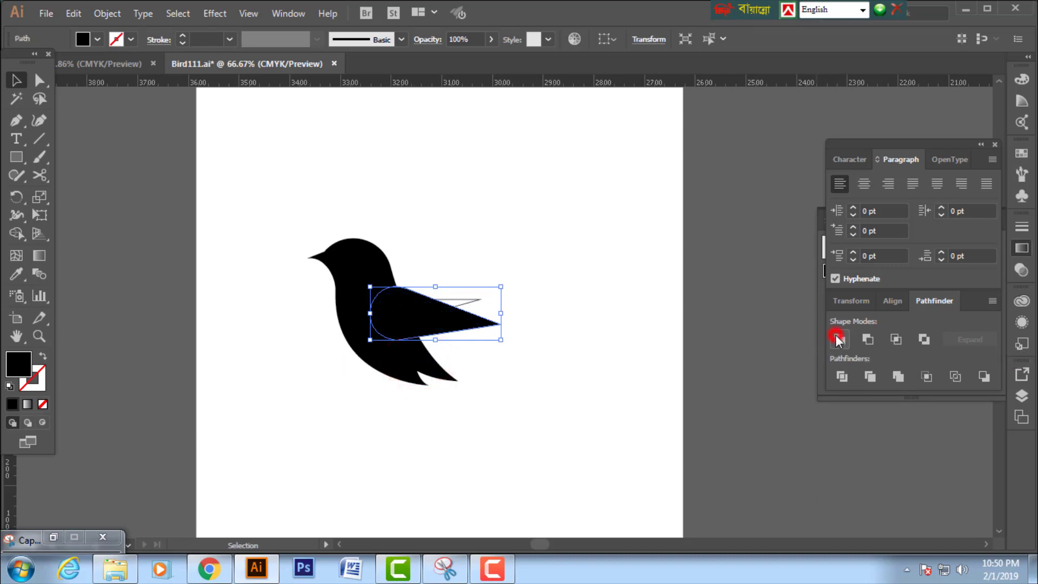
{"action": "left_click", "coordinate": [528, 261]}
Subtract the enlarged wing from the bird's body with Minus Front.
{"action": "left_click", "coordinate": [412, 303]}
{"action": "left_click", "coordinate": [371, 256], "text": "shift"}
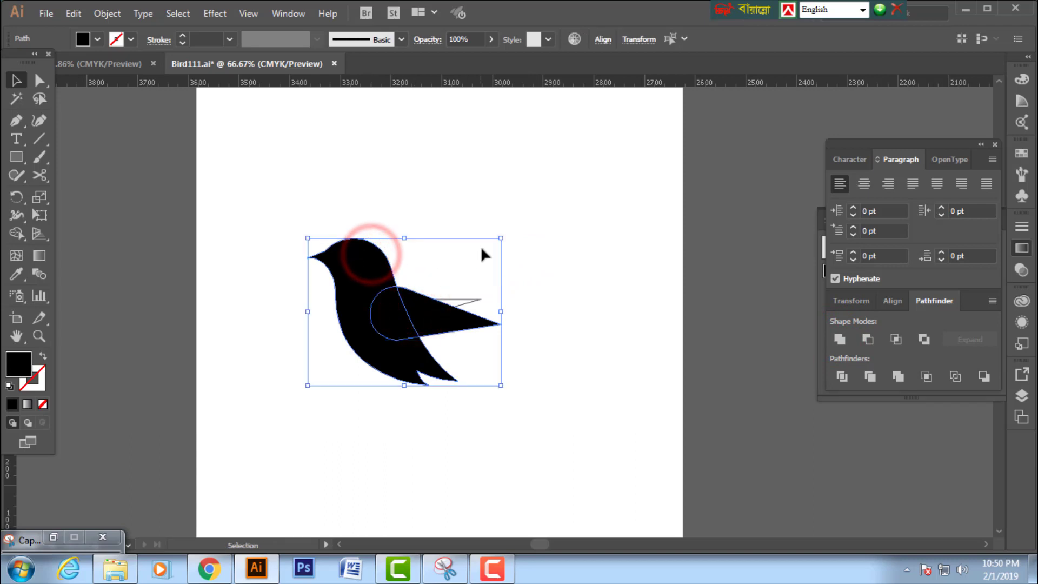
{"action": "left_click", "coordinate": [866, 339]}
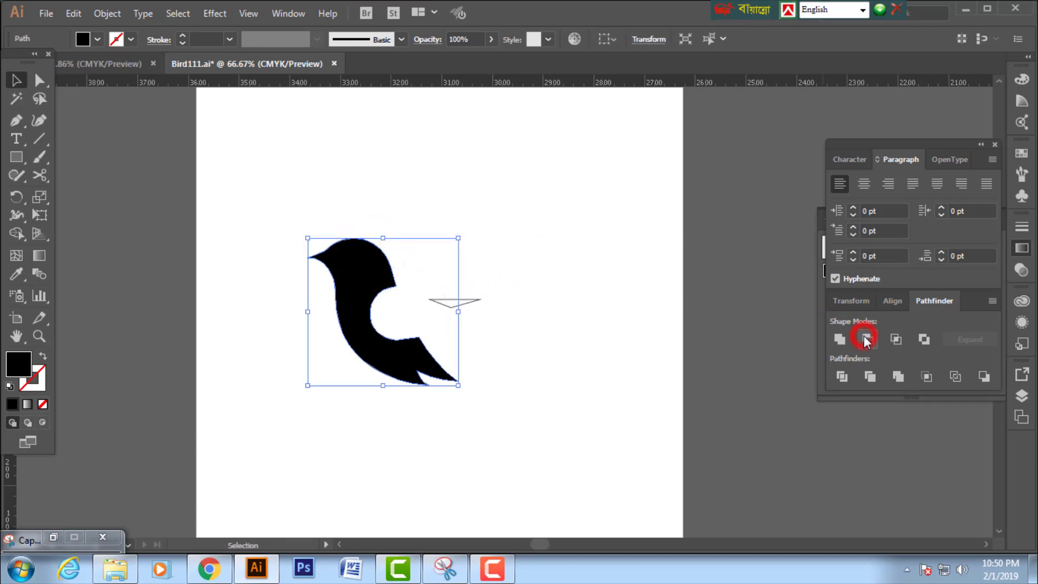
Paste the copied wing in front, inside the gap cut out of the bird's body.
{"action": "left_click", "coordinate": [535, 256]}
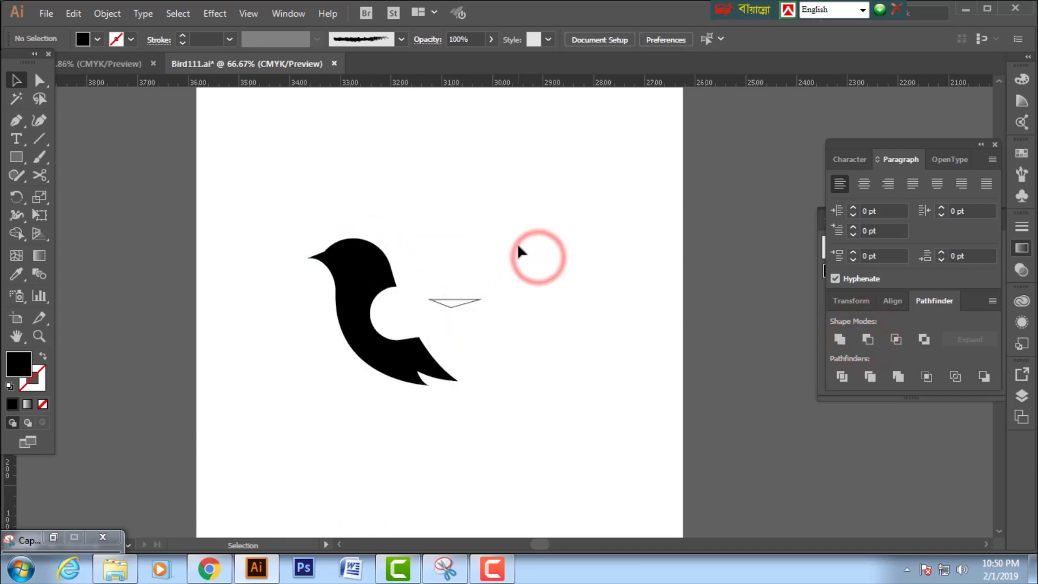
{"action": "key", "text": "ctrl+f"}
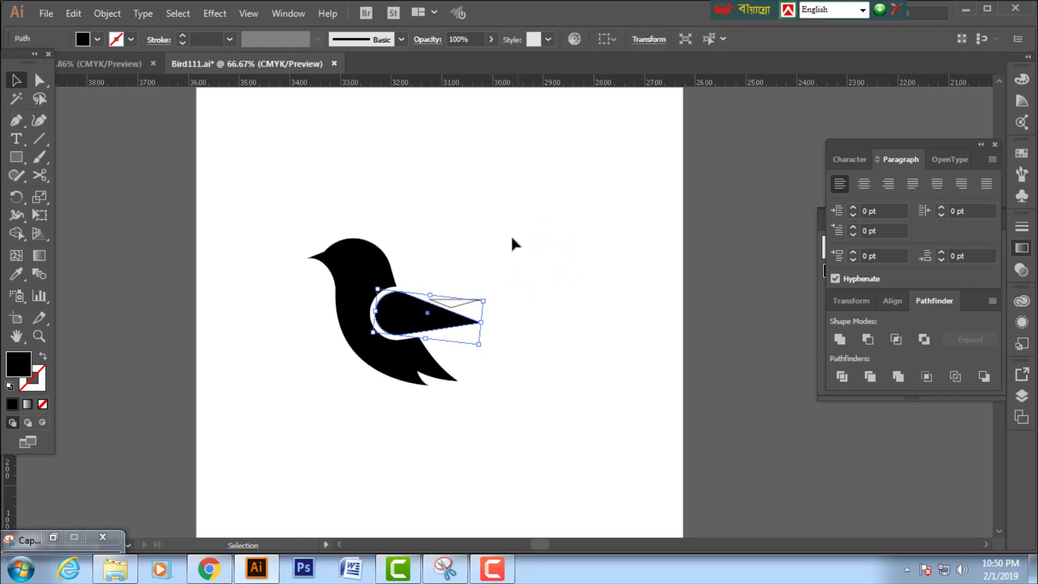
{"action": "left_click", "coordinate": [502, 226]}
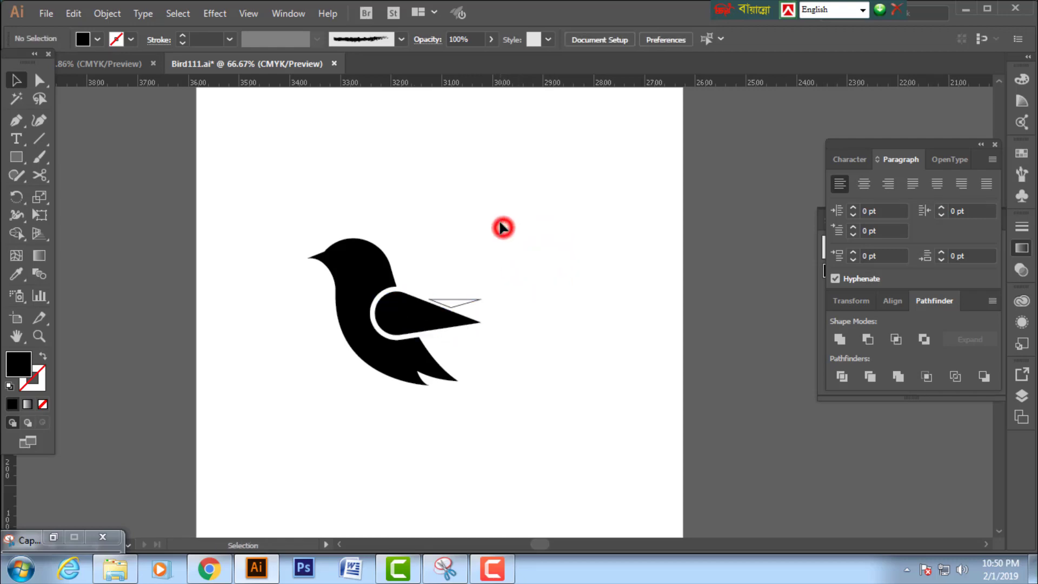
Swap the fill and stroke of the small feather triangle above the wing, giving it a solid black fill.
{"action": "left_click", "coordinate": [472, 302]}
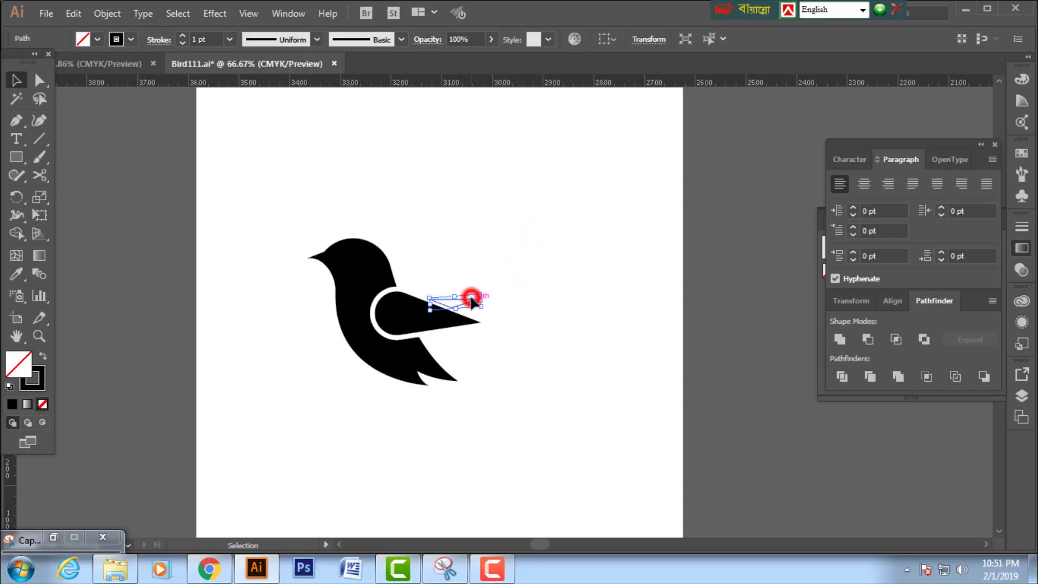
{"action": "left_click", "coordinate": [43, 356]}
{"action": "left_click", "coordinate": [422, 235]}
Draw a circle about 49.5 px in diameter and place it just above the bird's head.
{"action": "key", "text": "space"}
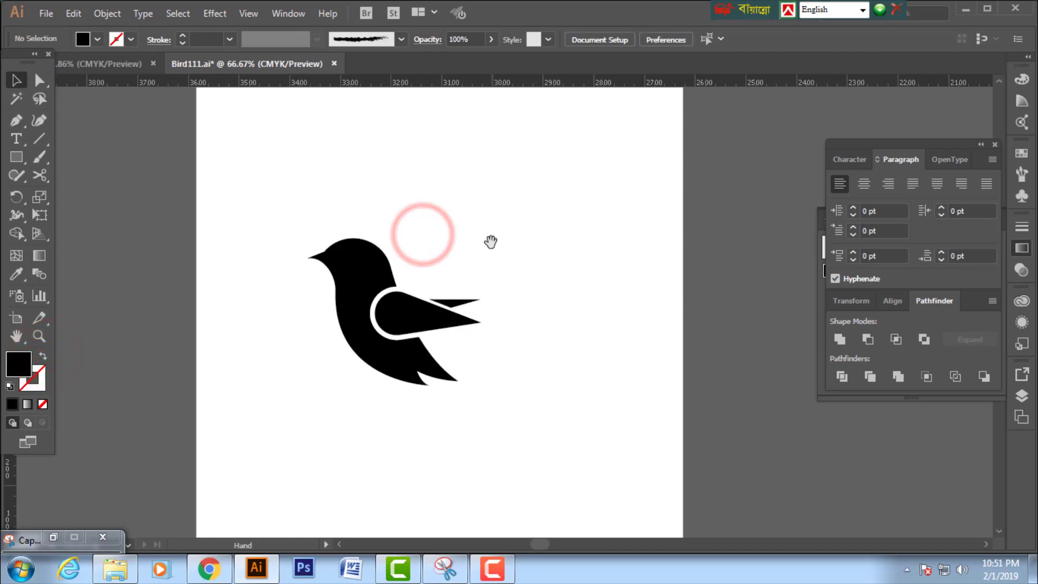
{"action": "left_click", "coordinate": [130, 159]}
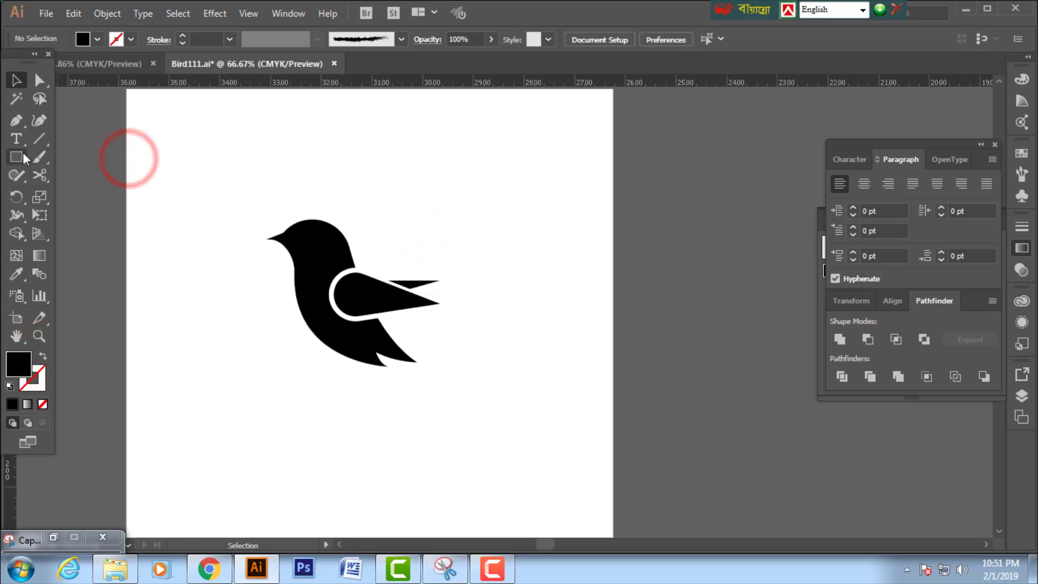
{"action": "left_click_drag", "start_coordinate": [22, 152], "coordinate": [65, 193]}
{"action": "left_click_drag", "start_coordinate": [204, 146], "coordinate": [232, 159]}
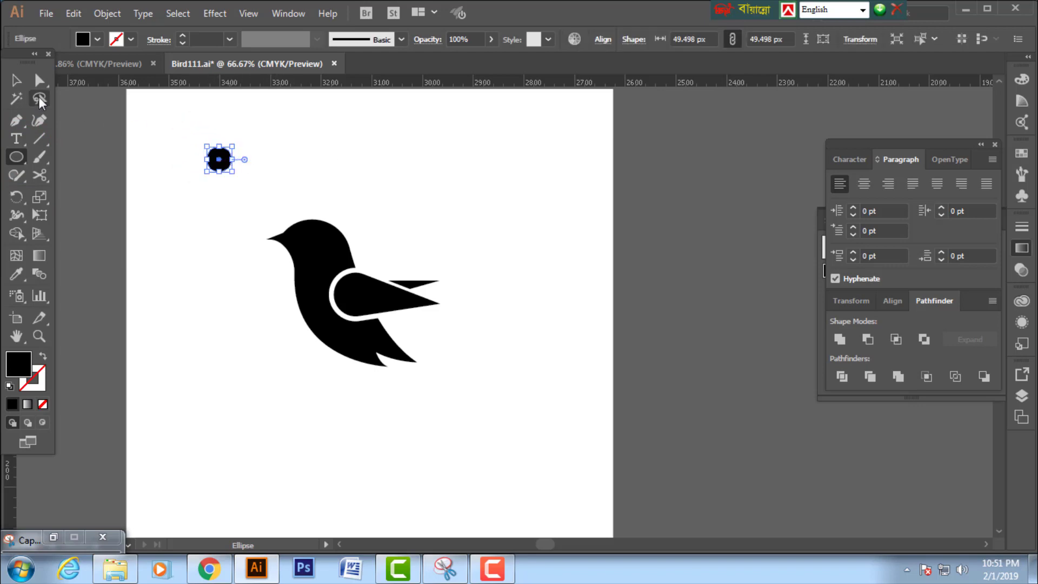
{"action": "left_click", "coordinate": [16, 81]}
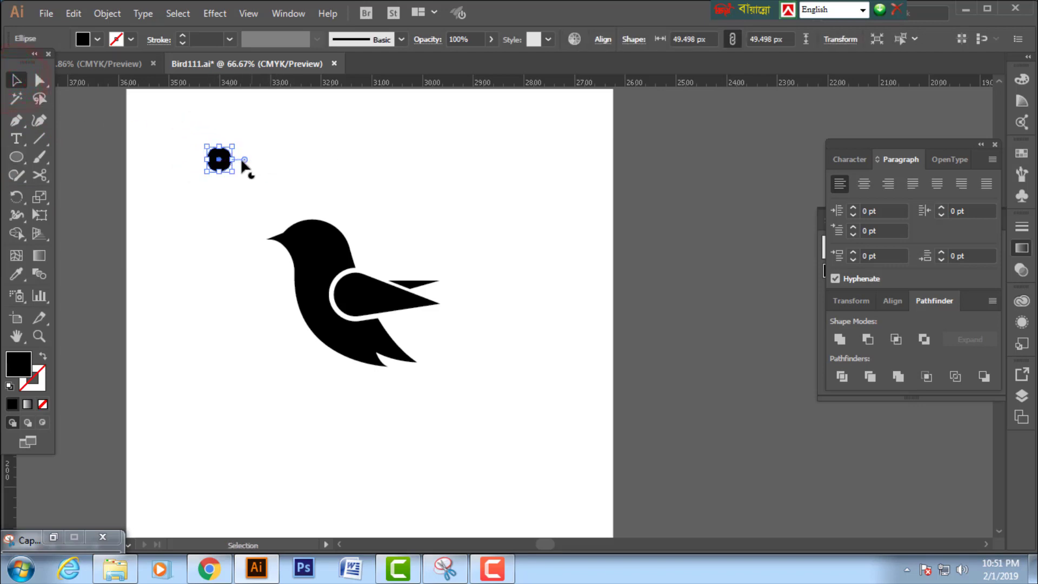
{"action": "left_click_drag", "start_coordinate": [220, 161], "coordinate": [284, 214]}
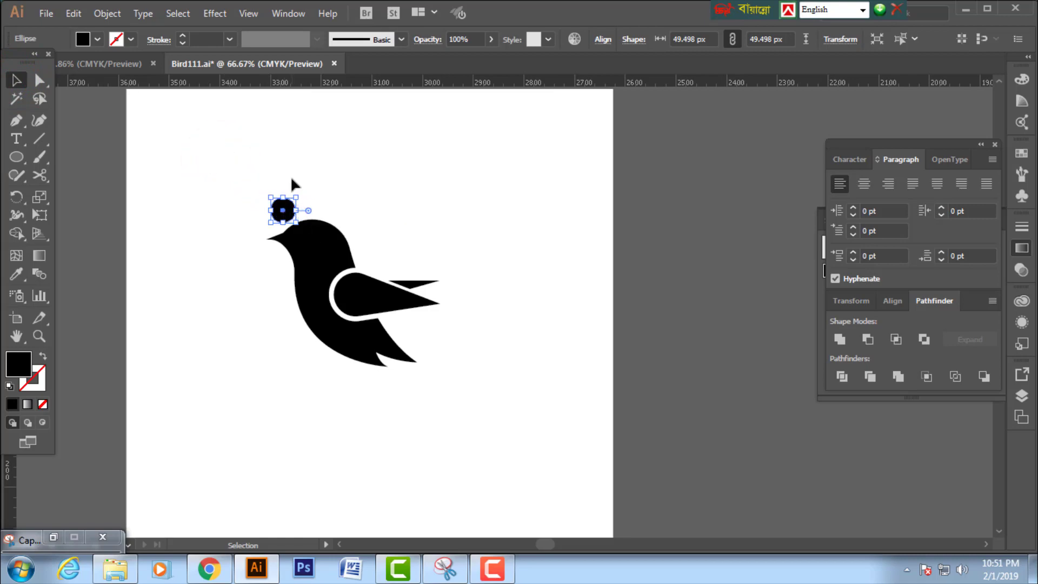
Fill the circle with white and move it onto the bird's head as the eye.
{"action": "left_click", "coordinate": [98, 40]}
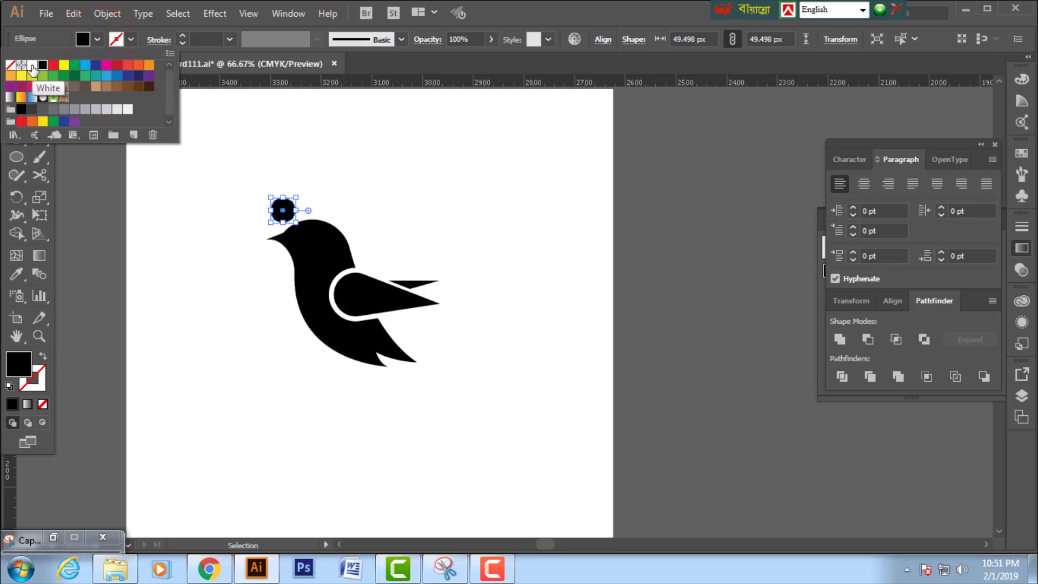
{"action": "left_click", "coordinate": [31, 65]}
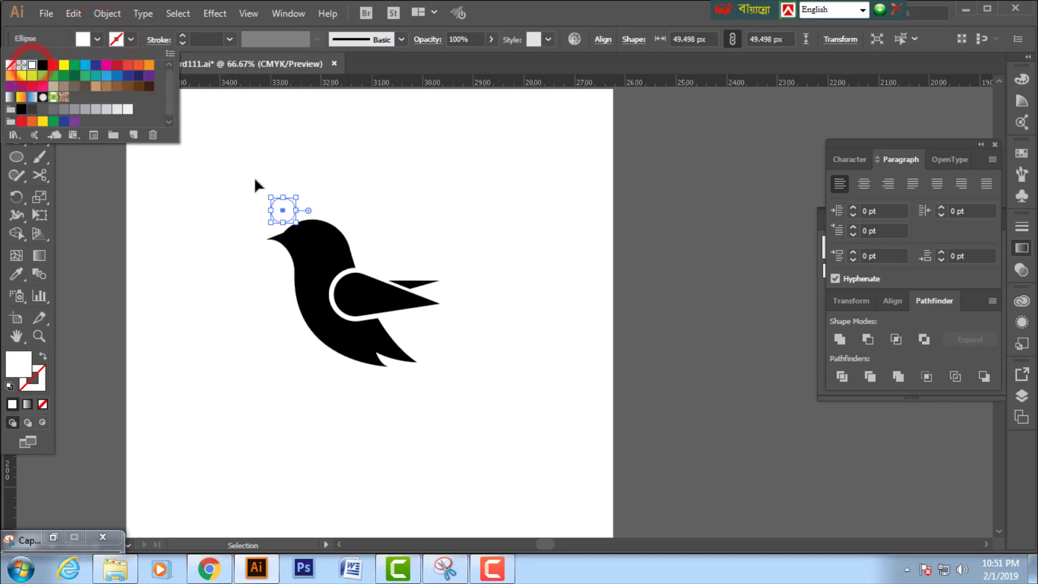
{"action": "left_click", "coordinate": [280, 209]}
{"action": "left_click_drag", "start_coordinate": [287, 209], "coordinate": [313, 239]}
{"action": "left_click", "coordinate": [335, 194]}
Scale the white eye circle down to about 16.7 px and position it in the upper part of the head.
{"action": "key", "text": "ctrl+space"}
{"action": "left_click_drag", "start_coordinate": [239, 194], "coordinate": [521, 343]}
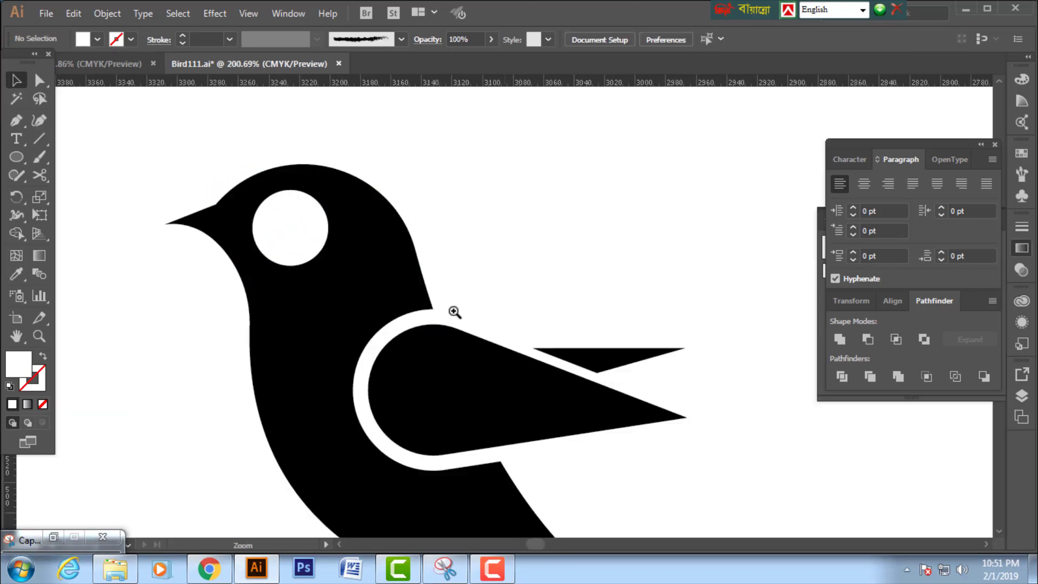
{"action": "left_click", "coordinate": [297, 232]}
{"action": "left_click_drag", "start_coordinate": [328, 264], "coordinate": [309, 213]}
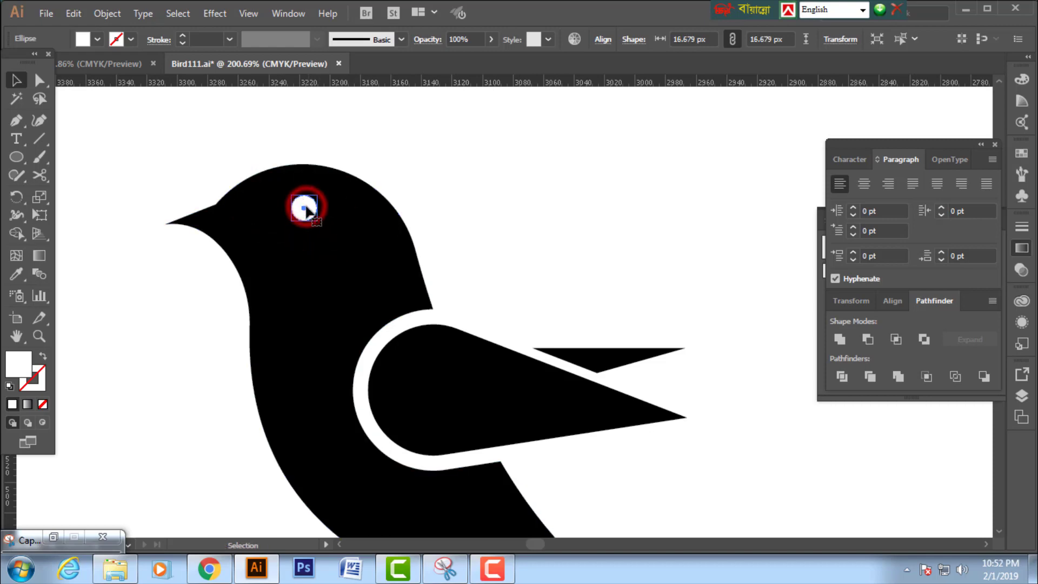
{"action": "left_click", "coordinate": [385, 164]}
Copy the white eye circle and paste the copy in front.
{"action": "key", "text": "ctrl+space"}
{"action": "left_click_drag", "start_coordinate": [209, 144], "coordinate": [504, 301]}
{"action": "left_click", "coordinate": [360, 260]}
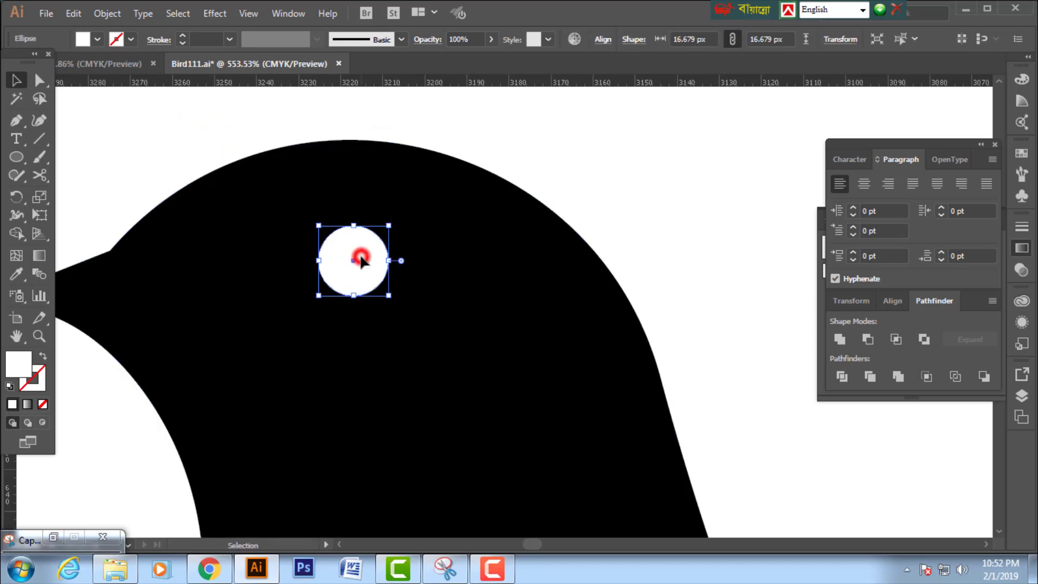
{"action": "key", "text": "a"}
{"action": "key", "text": "v"}
{"action": "left_click", "coordinate": [75, 13]}
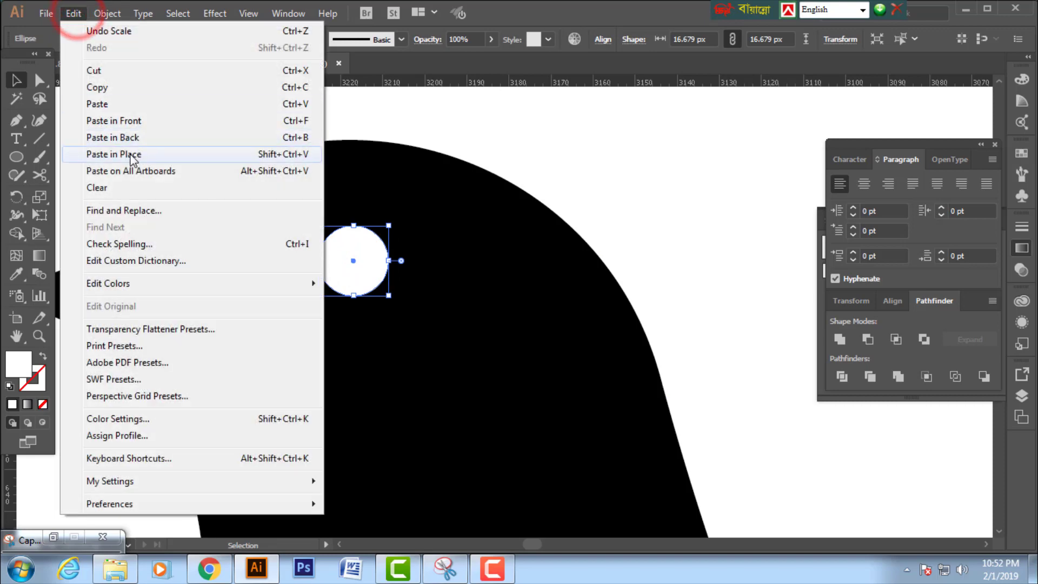
{"action": "left_click", "coordinate": [106, 93]}
{"action": "left_click", "coordinate": [74, 13]}
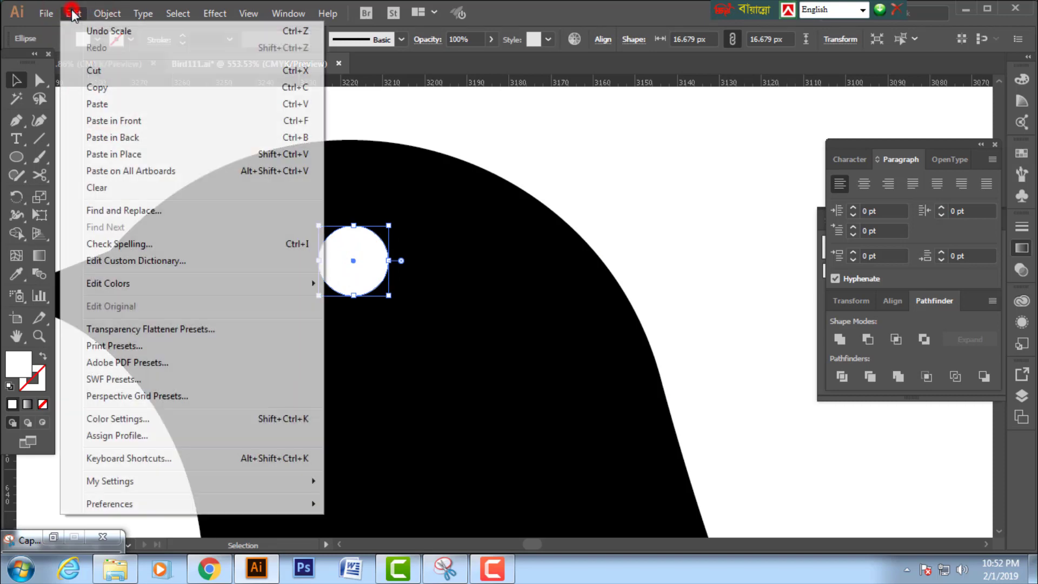
{"action": "left_click", "coordinate": [134, 121]}
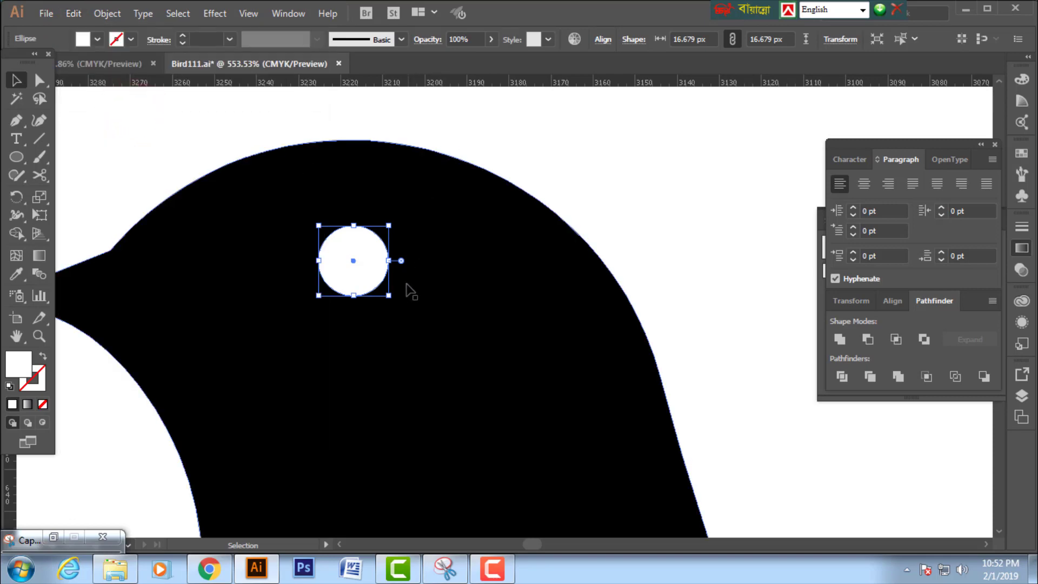
Scale the copied eye circle about its centre to about 9.5 px and fill it with the body's black as the pupil.
{"action": "left_click_drag", "start_coordinate": [390, 296], "coordinate": [373, 281]}
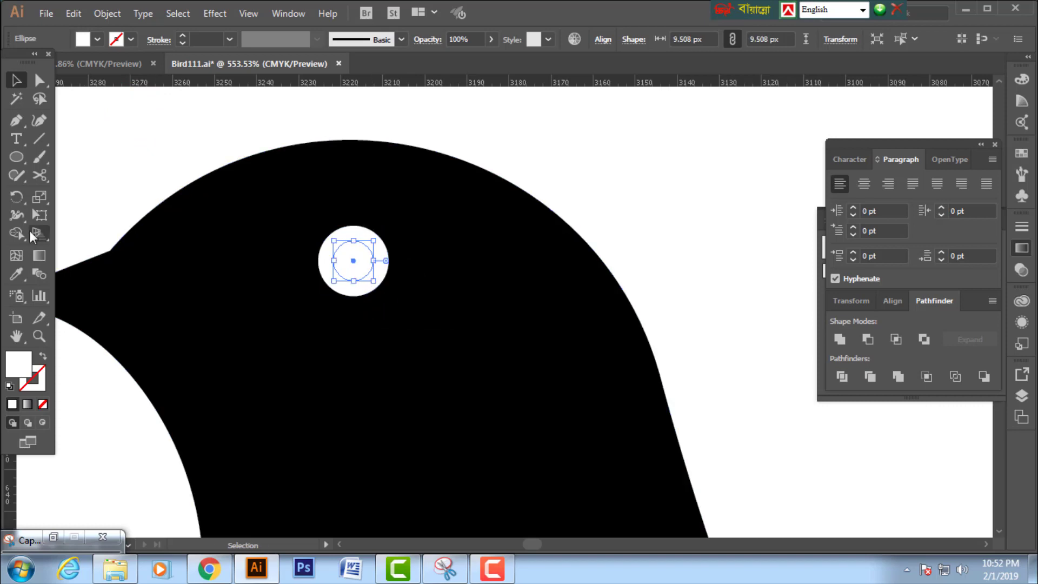
{"action": "left_click", "coordinate": [22, 274]}
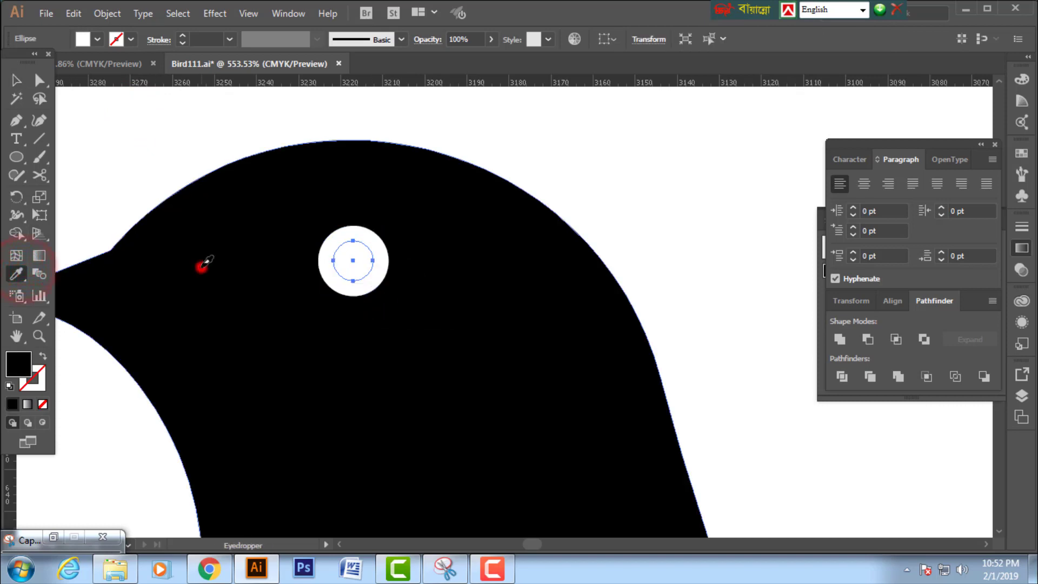
{"action": "left_click", "coordinate": [202, 265]}
{"action": "left_click", "coordinate": [16, 80]}
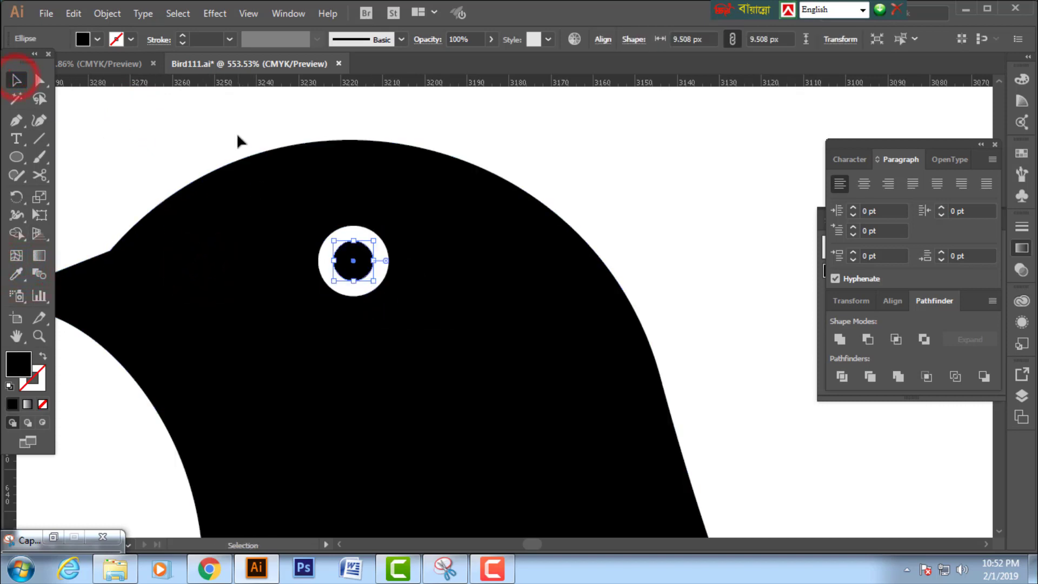
Copy the black pupil and paste the copy in front.
{"action": "left_click", "coordinate": [72, 13]}
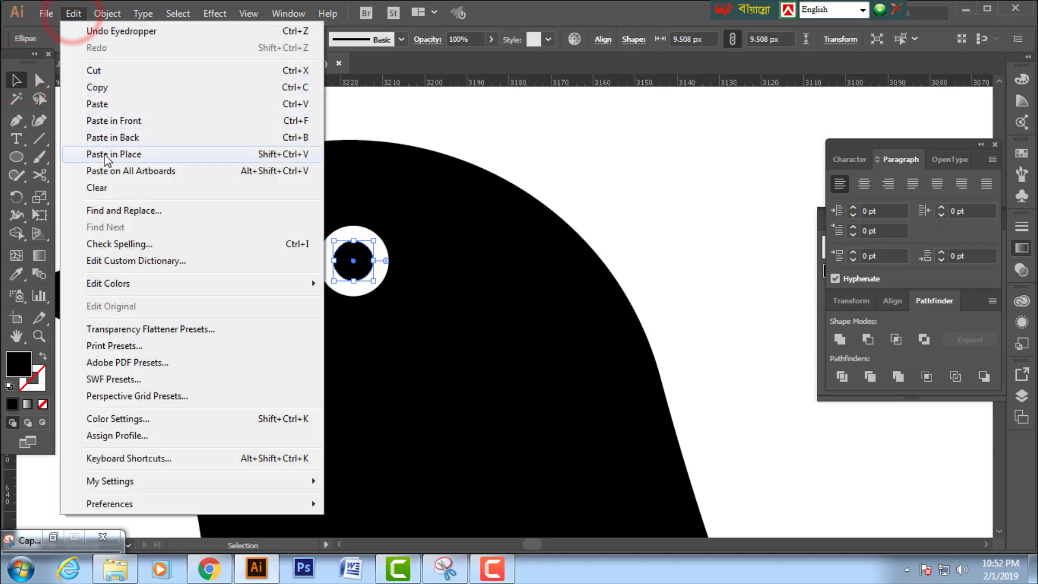
{"action": "left_click", "coordinate": [97, 88]}
{"action": "left_click", "coordinate": [80, 14]}
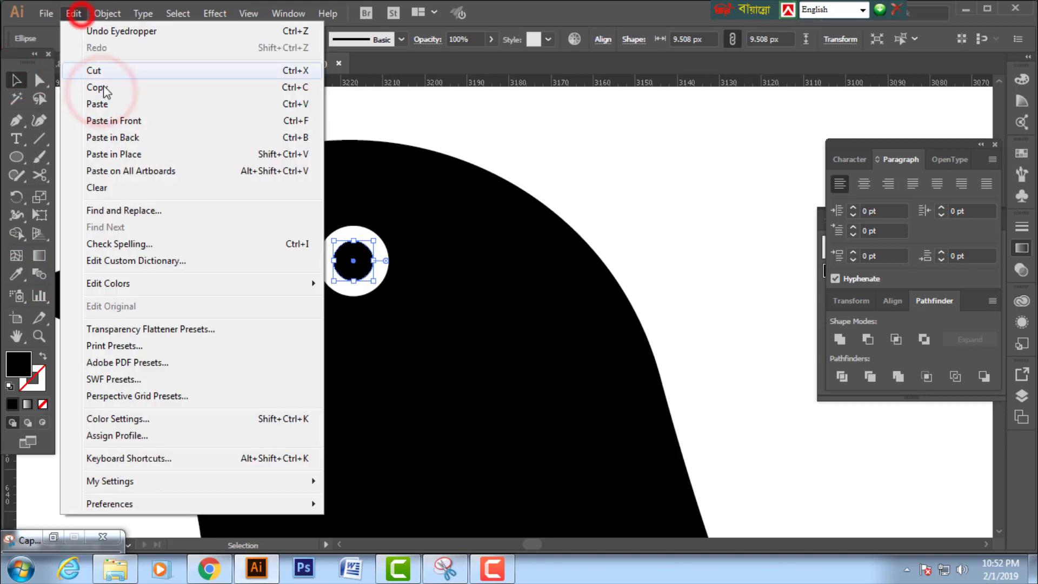
{"action": "left_click", "coordinate": [111, 120]}
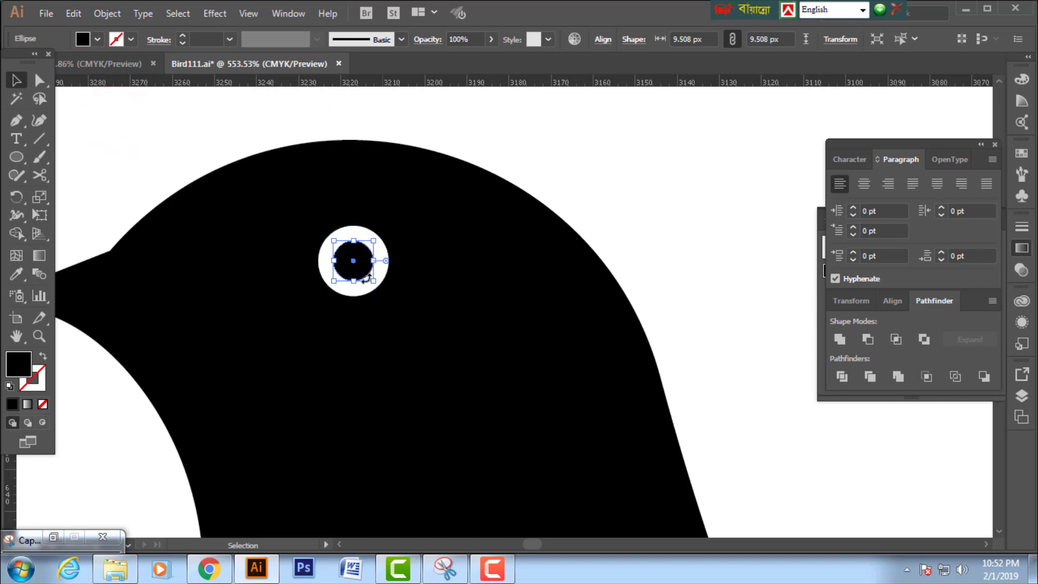
Shrink the pupil copy to a small circle at the pupil's upper edge and fill it with white as a highlight.
{"action": "left_click_drag", "start_coordinate": [372, 281], "coordinate": [373, 274]}
{"action": "left_click_drag", "start_coordinate": [297, 211], "coordinate": [400, 279]}
{"action": "left_click", "coordinate": [16, 274]}
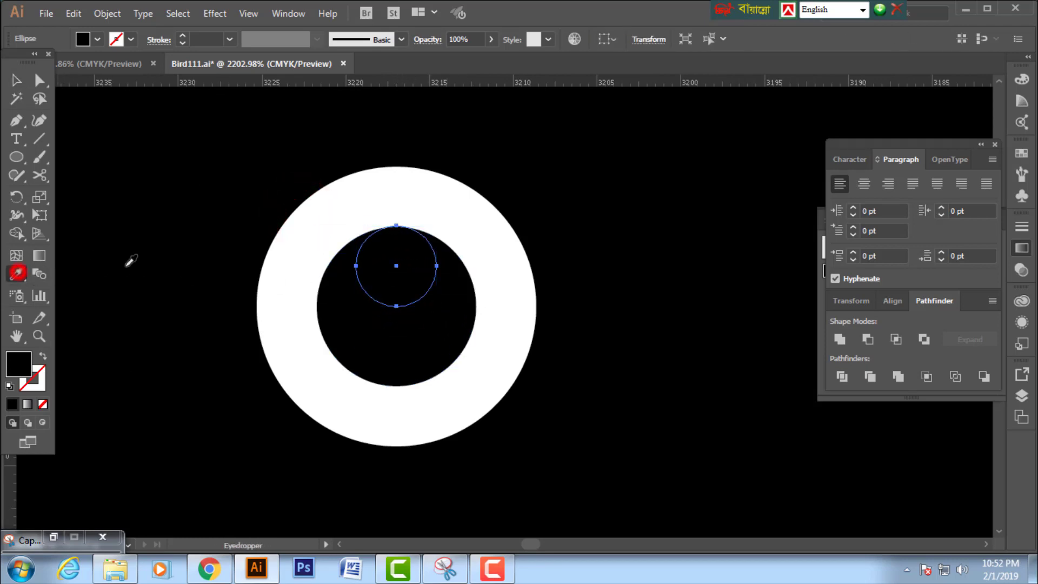
{"action": "left_click", "coordinate": [306, 263]}
Examine how the eye and its highlight look on the whole bird.
{"action": "key", "text": "ctrl+minus"}
{"action": "key", "text": "ctrl+minus"}
{"action": "key", "text": "ctrl+minus"}
{"action": "key", "text": "ctrl+minus"}
{"action": "key", "text": "ctrl+minus"}
{"action": "key", "text": "ctrl+minus"}
{"action": "key", "text": "ctrl+minus"}
{"action": "key", "text": "ctrl+minus"}
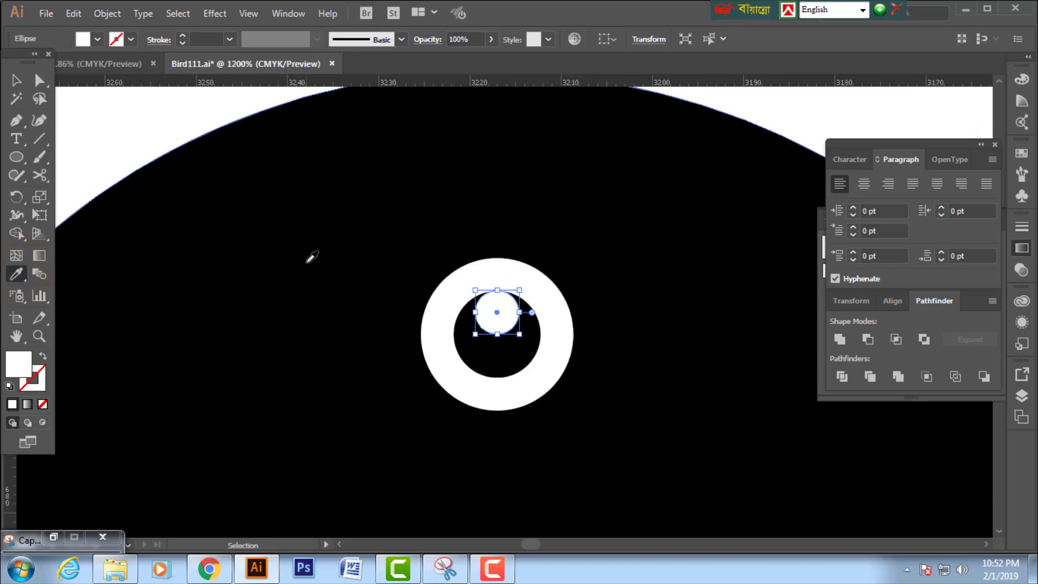
{"action": "key", "text": "ctrl+minus"}
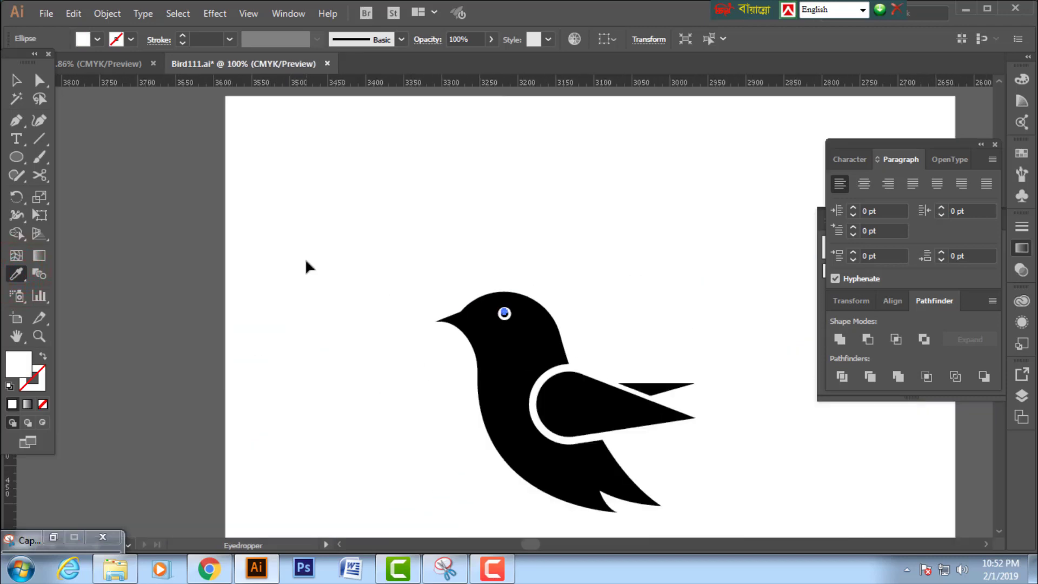
{"action": "left_click", "coordinate": [16, 80]}
{"action": "left_click", "coordinate": [269, 172]}
Scale the white highlight down to about 4.2 px and move it up against the pupil's upper edge.
{"action": "left_click_drag", "start_coordinate": [425, 218], "coordinate": [333, 194]}
{"action": "key", "text": "z"}
{"action": "left_click_drag", "start_coordinate": [347, 236], "coordinate": [503, 312]}
{"action": "left_click_drag", "start_coordinate": [333, 302], "coordinate": [558, 416]}
{"action": "key", "text": "v"}
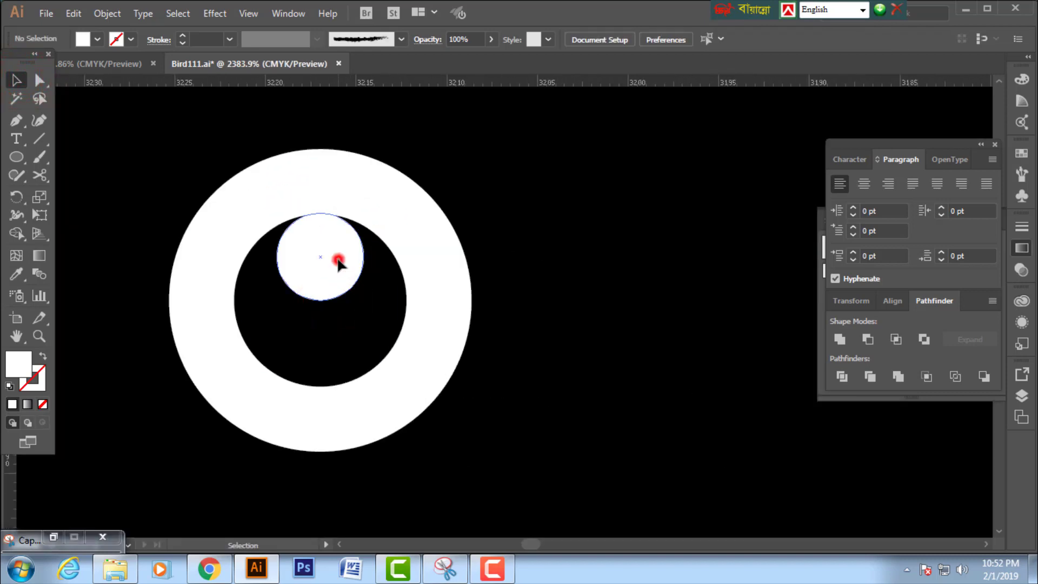
{"action": "left_click", "coordinate": [338, 262]}
{"action": "left_click_drag", "start_coordinate": [363, 302], "coordinate": [364, 302]}
{"action": "left_click_drag", "start_coordinate": [362, 299], "coordinate": [359, 295]}
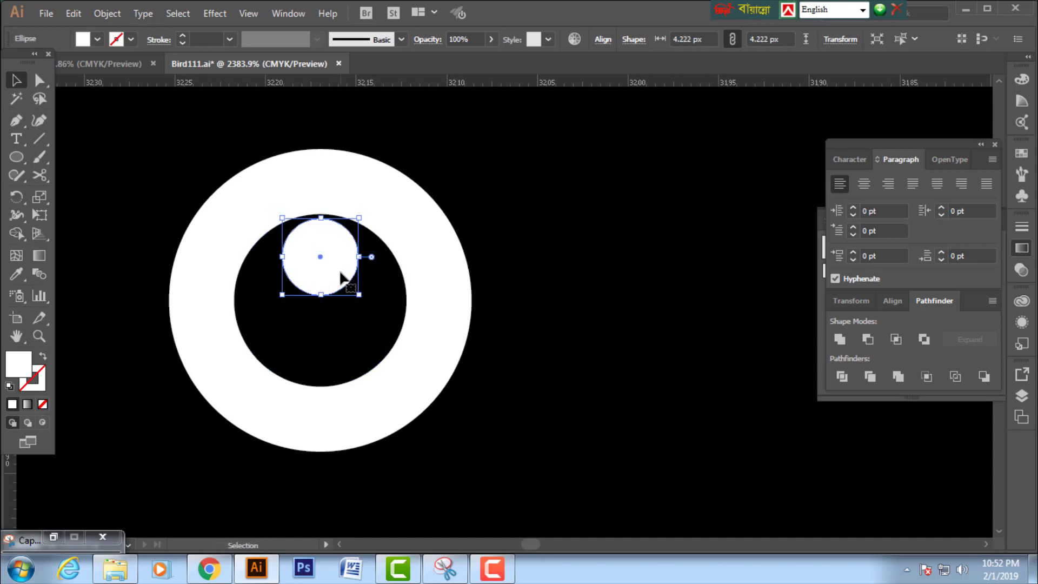
{"action": "key", "text": "Up"}
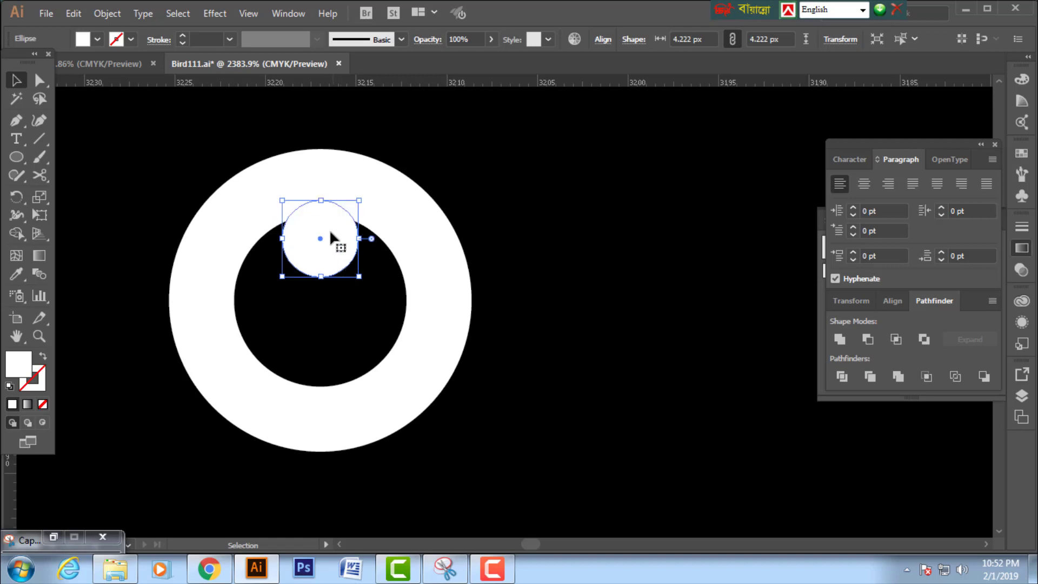
{"action": "mouse_move", "coordinate": [328, 230]}
{"action": "left_mouse_down"}
{"action": "mouse_move", "coordinate": [330, 257]}
{"action": "mouse_move", "coordinate": [327, 241]}
{"action": "left_mouse_up"}
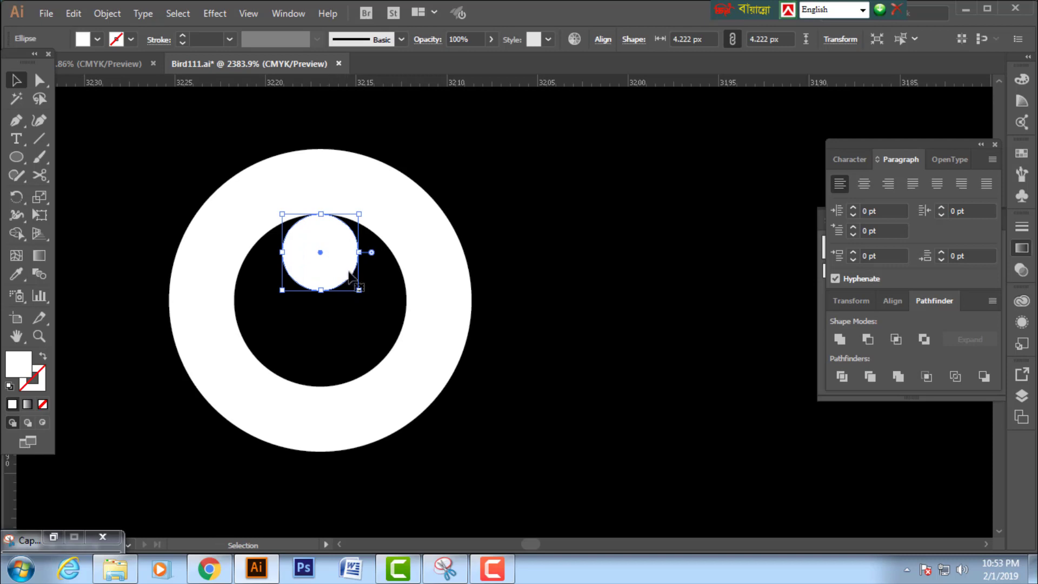
Enlarge the highlight and pupil together slightly, and scale all three eye circles down together about their centre.
{"action": "left_click", "coordinate": [371, 279], "text": "shift"}
{"action": "mouse_move", "coordinate": [407, 386]}
{"action": "left_mouse_down"}
{"action": "mouse_move", "coordinate": [409, 377]}
{"action": "mouse_move", "coordinate": [413, 394]}
{"action": "left_mouse_up"}
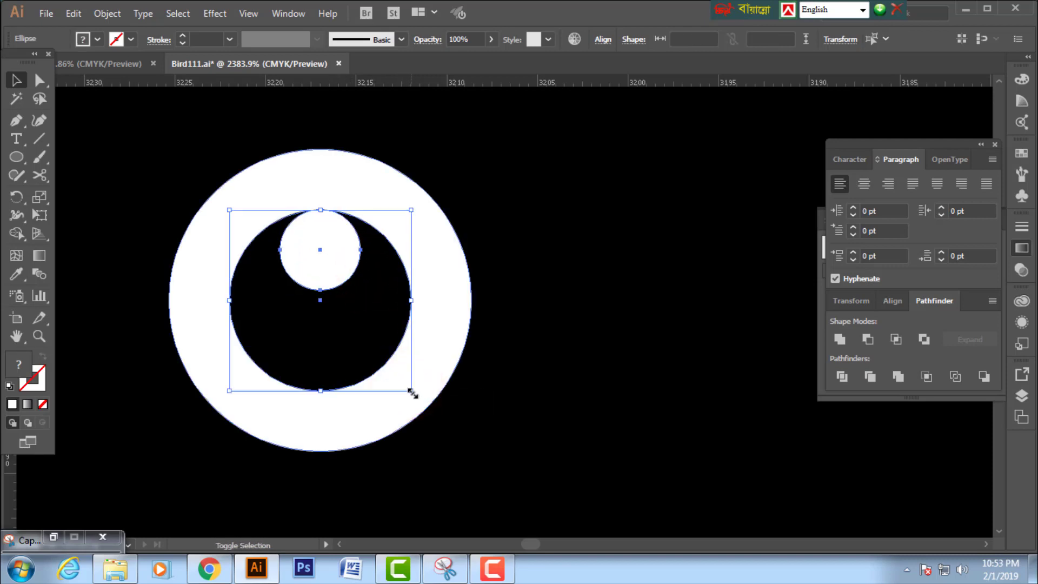
{"action": "left_click", "coordinate": [432, 341], "text": "shift"}
{"action": "left_click", "coordinate": [389, 309], "text": "shift"}
{"action": "left_click", "coordinate": [329, 249], "text": "shift"}
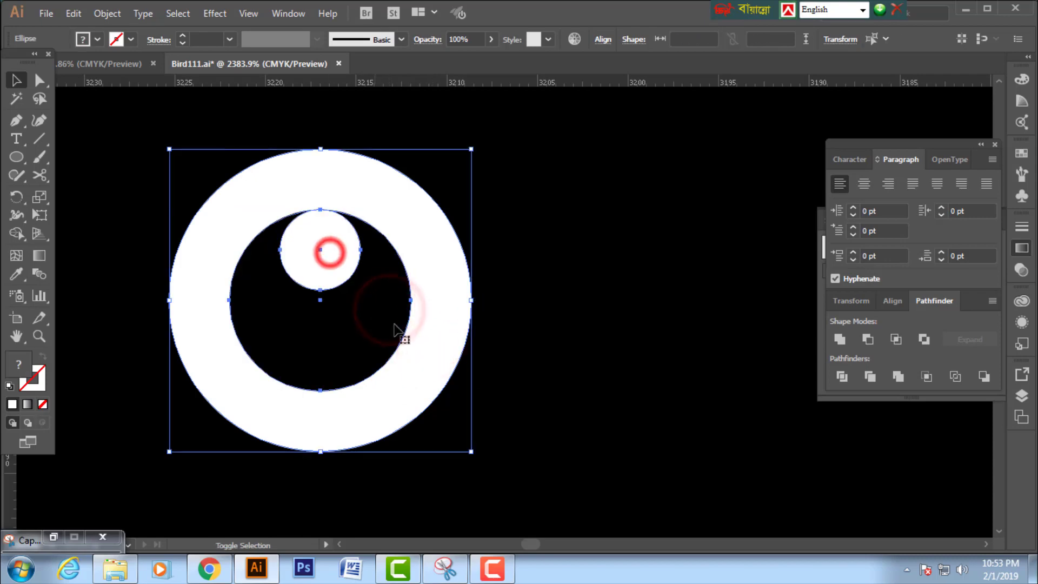
{"action": "left_click_drag", "start_coordinate": [471, 451], "coordinate": [449, 425]}
Examine the complete bird logo with its resized eye at full view.
{"action": "key", "text": "ctrl+minus"}
{"action": "key", "text": "ctrl+minus"}
{"action": "key", "text": "ctrl+minus"}
{"action": "key", "text": "ctrl+minus"}
{"action": "key", "text": "ctrl+minus"}
{"action": "key", "text": "ctrl+minus"}
{"action": "key", "text": "ctrl+minus"}
{"action": "key", "text": "ctrl+minus"}
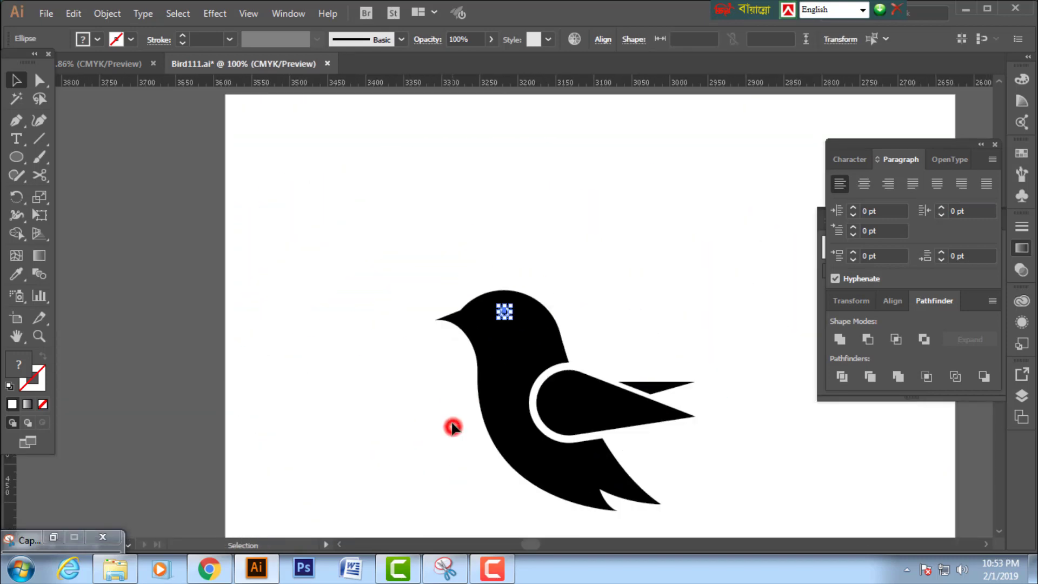
{"action": "left_click", "coordinate": [452, 427]}
{"action": "key", "text": "ctrl+minus"}
{"action": "key", "text": "ctrl+minus"}
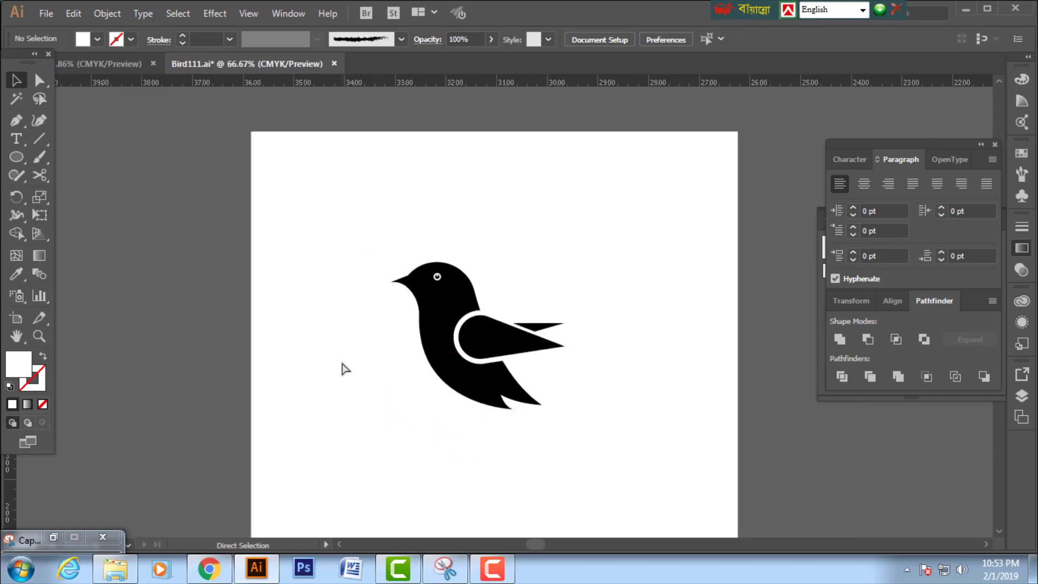
{"action": "left_click", "coordinate": [345, 365]}
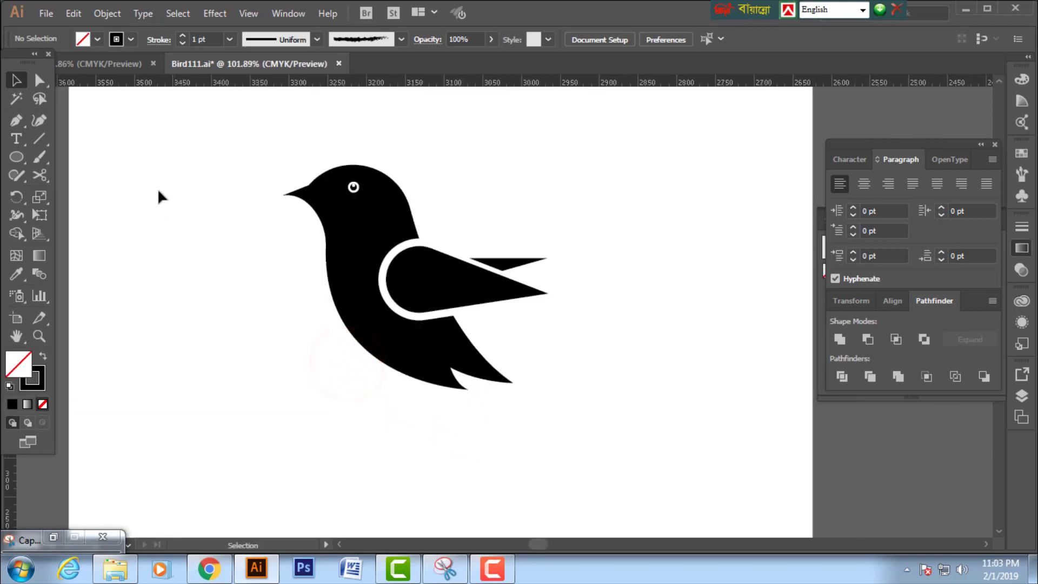
Draw two open, angular leg-and-foot paths side by side with the Pen tool, running from the lower belly towards the bird's front.
{"action": "left_click", "coordinate": [19, 121]}
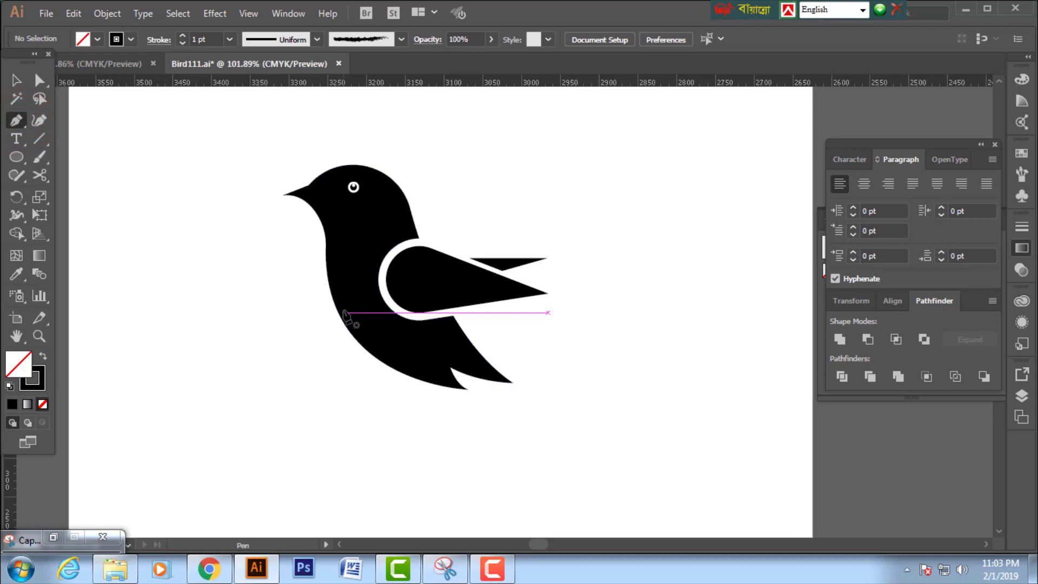
{"action": "left_click", "coordinate": [342, 312]}
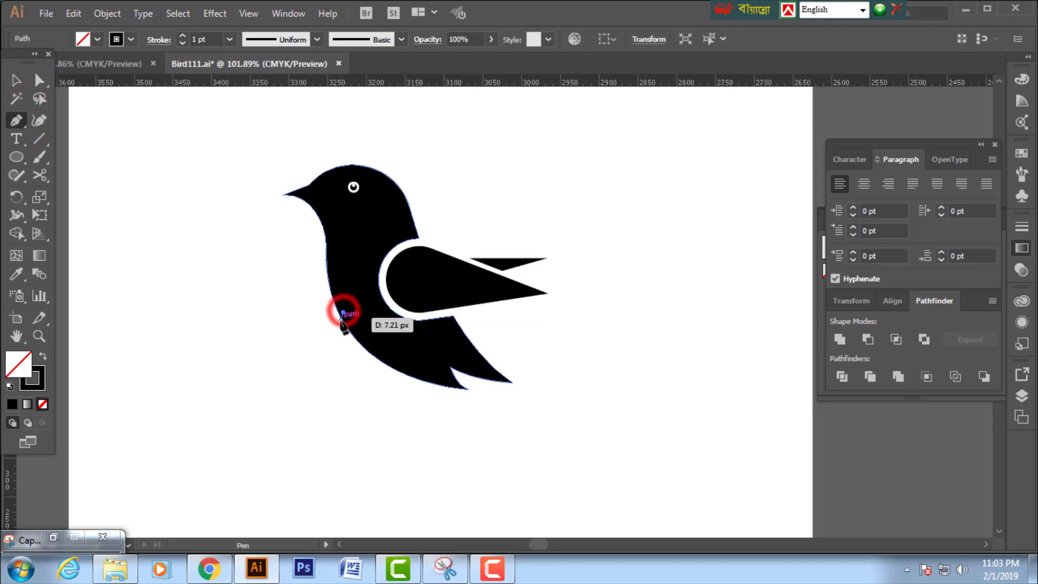
{"action": "left_click", "coordinate": [342, 347]}
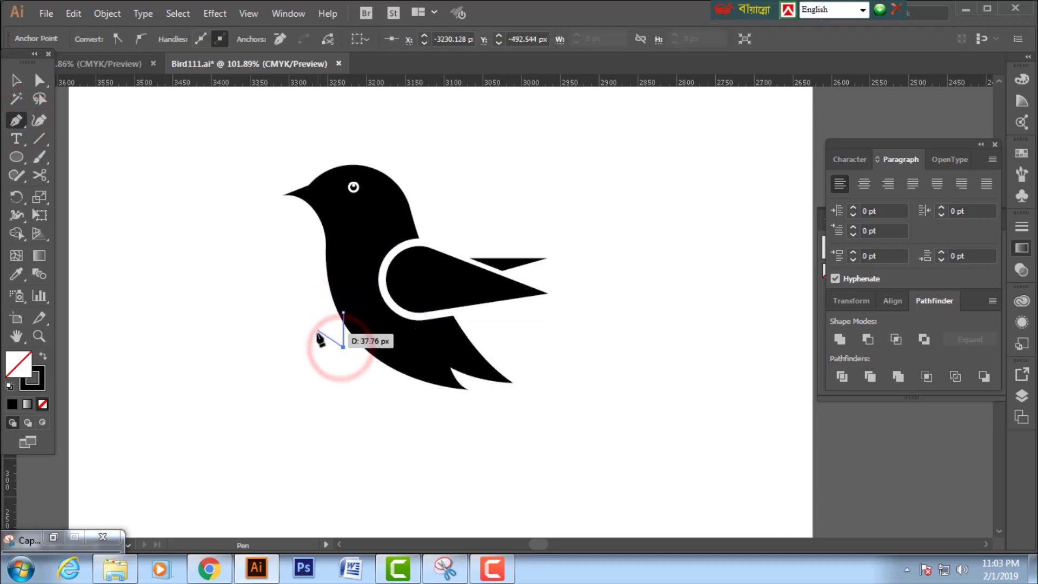
{"action": "left_click", "coordinate": [274, 316], "text": "ctrl"}
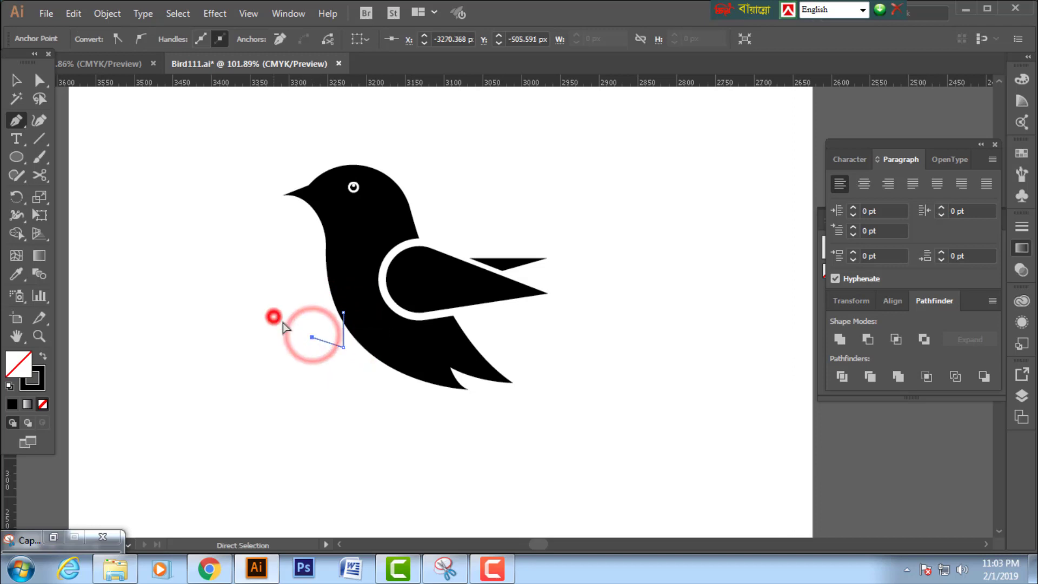
{"action": "left_click", "coordinate": [365, 330]}
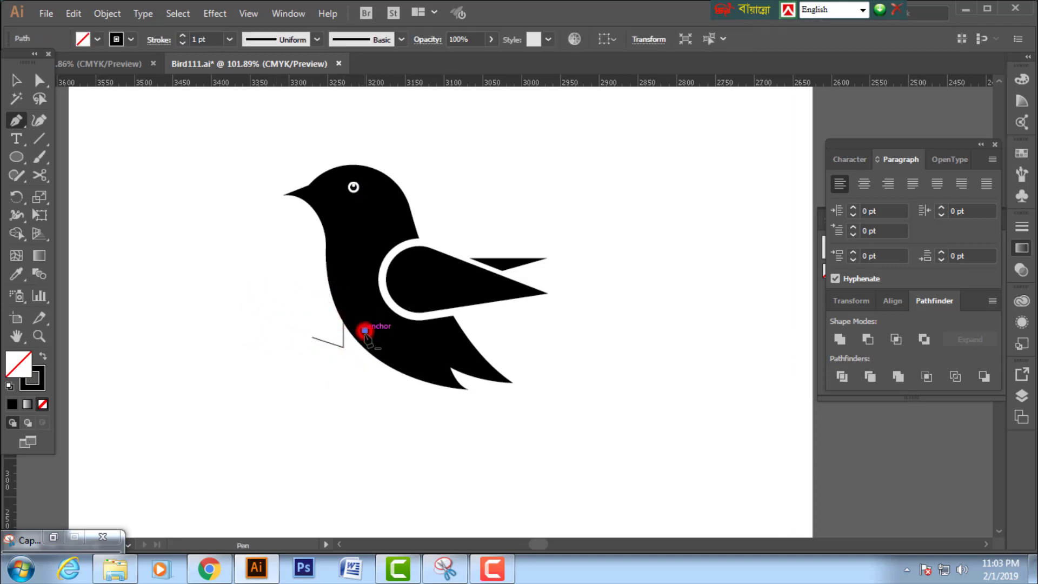
{"action": "left_click", "coordinate": [364, 362]}
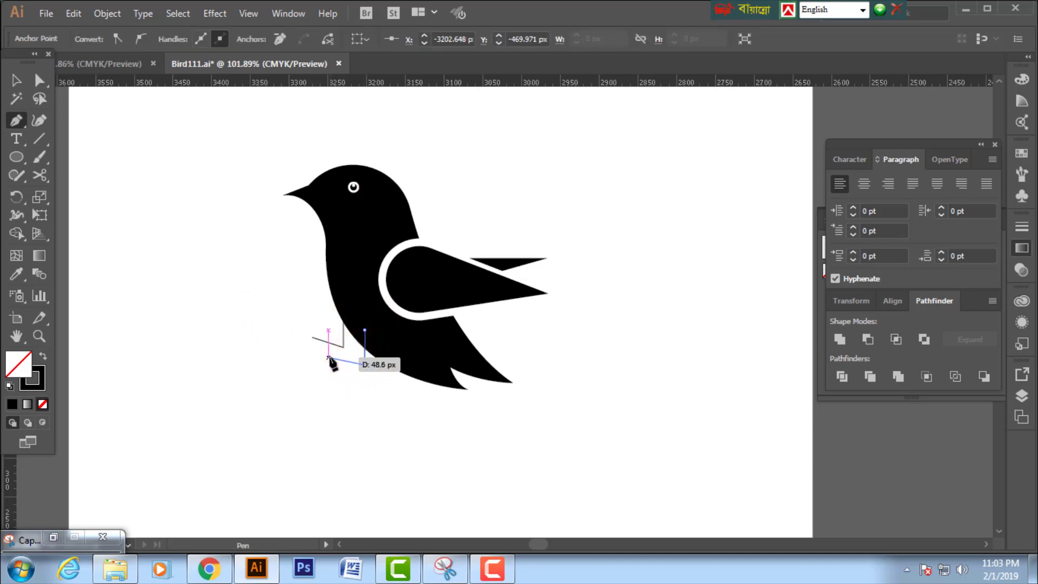
{"action": "left_click", "coordinate": [329, 358]}
{"action": "left_click", "coordinate": [278, 308], "text": "ctrl"}
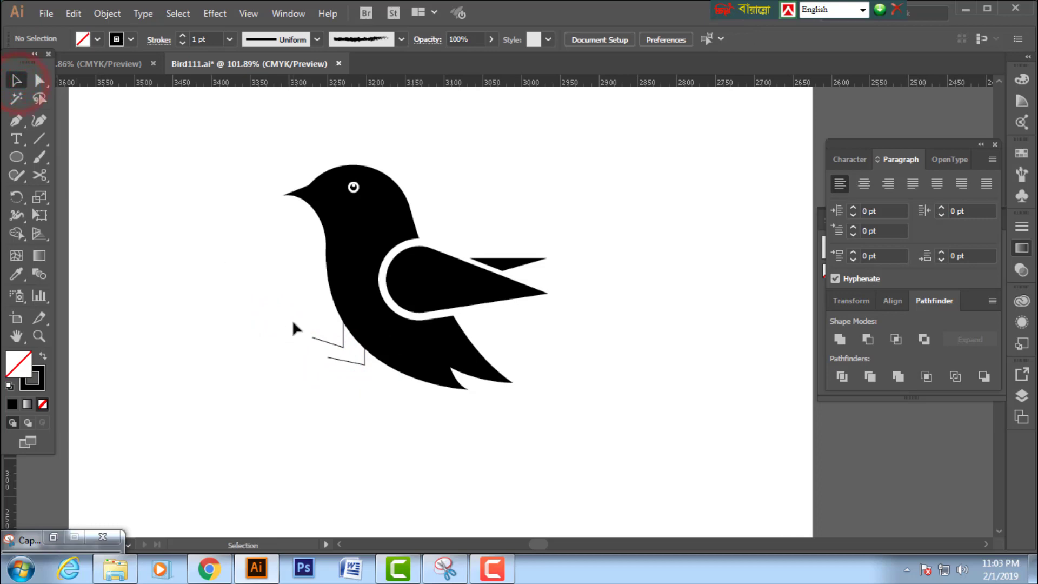
Set the stroke weight of both leg paths to 10 pt.
{"action": "left_click_drag", "start_coordinate": [294, 322], "coordinate": [331, 367]}
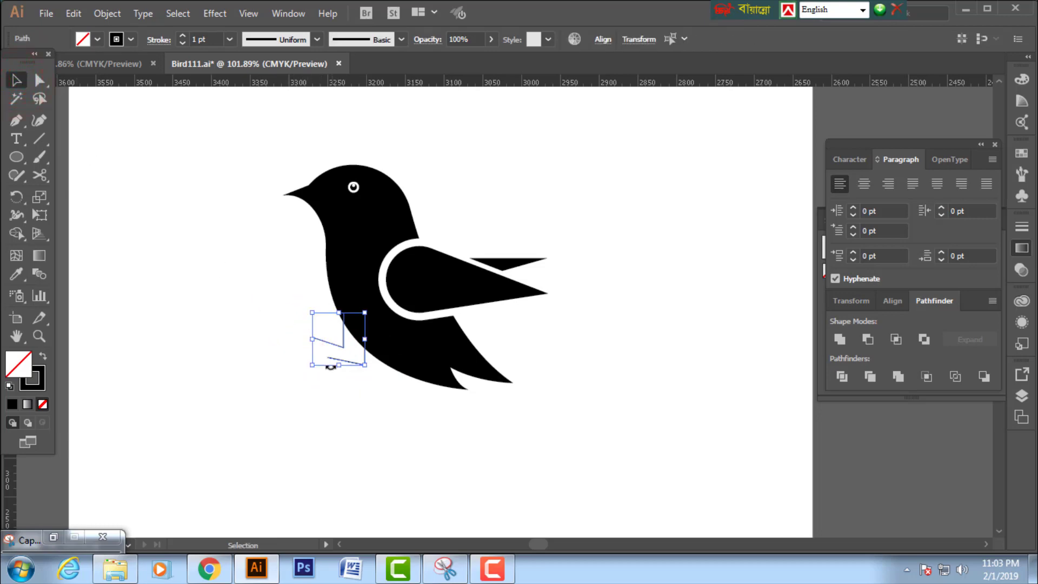
{"action": "left_click", "coordinate": [180, 36]}
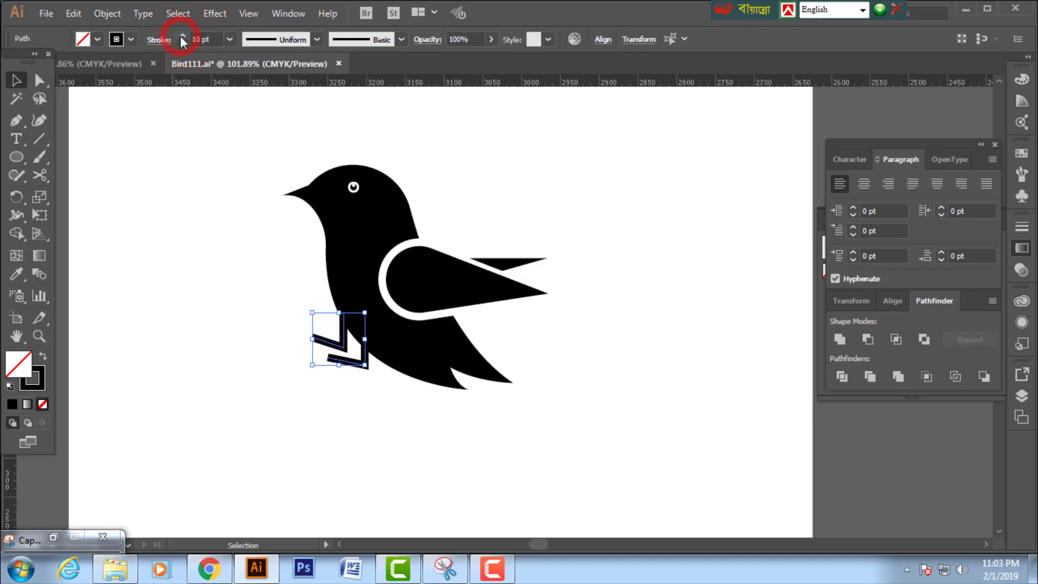
{"action": "left_click", "coordinate": [199, 215]}
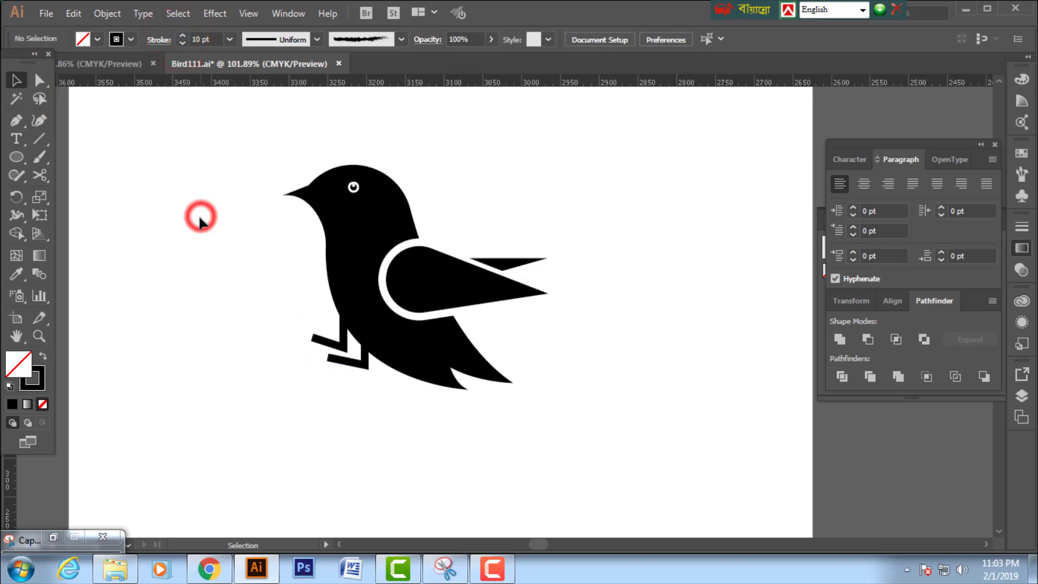
Shift the ankle corner of the rear leg slightly up and towards the front leg with the Direct Selection tool.
{"action": "left_click_drag", "start_coordinate": [333, 352], "coordinate": [367, 364]}
{"action": "left_click", "coordinate": [301, 312]}
{"action": "left_click", "coordinate": [316, 376]}
{"action": "key", "text": "ctrl+space"}
{"action": "left_click_drag", "start_coordinate": [284, 301], "coordinate": [478, 410]}
{"action": "left_click_drag", "start_coordinate": [443, 358], "coordinate": [432, 345]}
{"action": "left_click", "coordinate": [370, 378]}
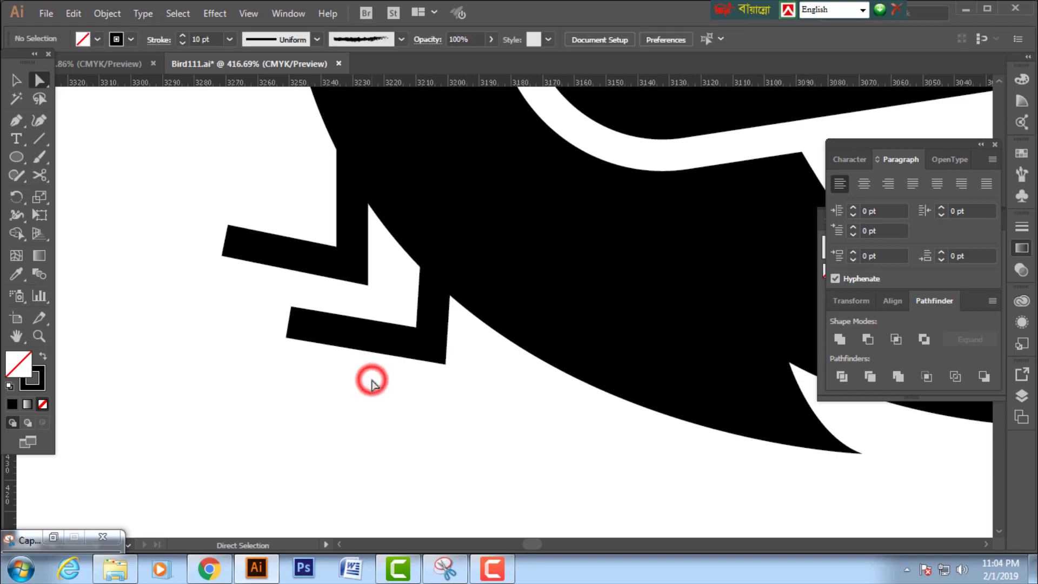
{"action": "key", "text": "ctrl+1"}
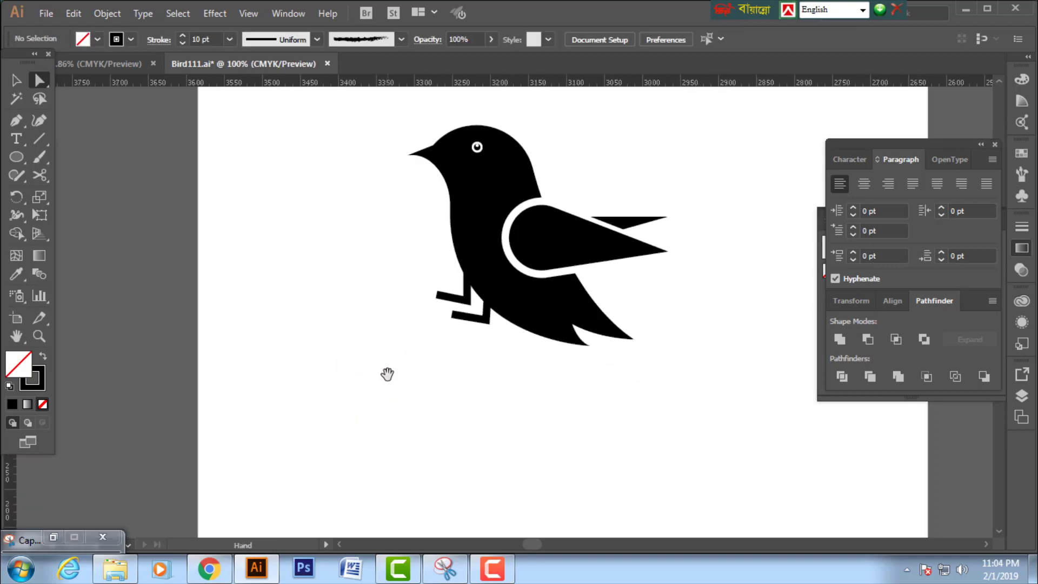
{"action": "left_click_drag", "start_coordinate": [387, 373], "coordinate": [351, 436]}
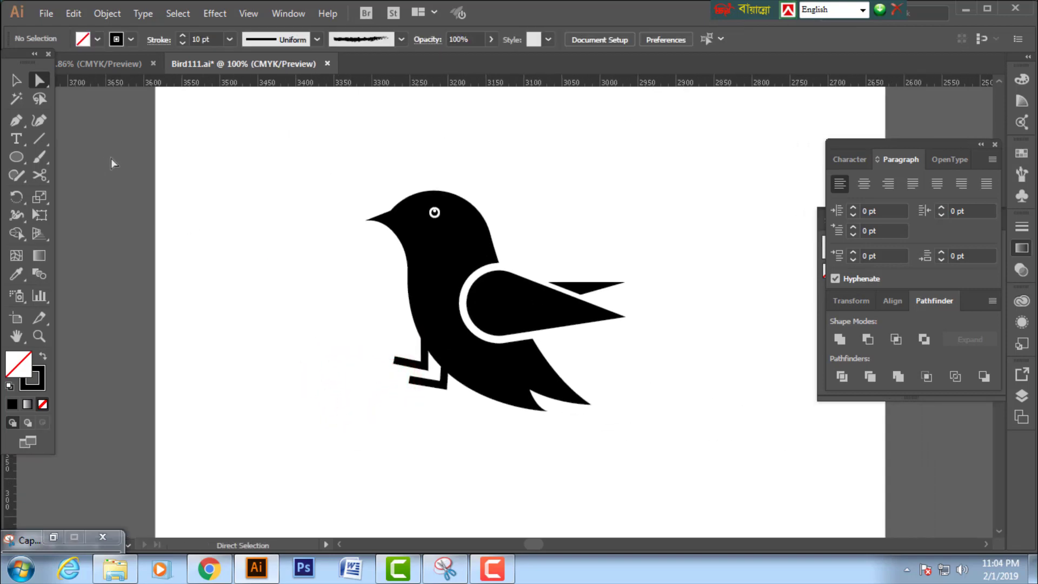
Paint an S-curved branch stroke in front of the bird's feet with the Paintbrush tool and select it.
{"action": "left_click", "coordinate": [36, 156]}
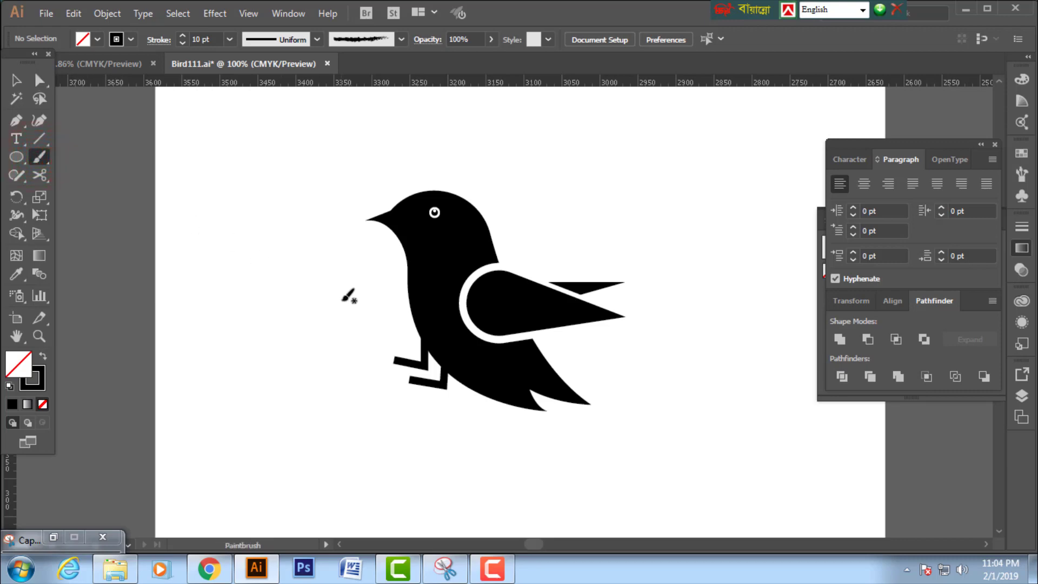
{"action": "mouse_move", "coordinate": [333, 299]}
{"action": "left_mouse_down"}
{"action": "mouse_move", "coordinate": [331, 348]}
{"action": "mouse_move", "coordinate": [388, 417]}
{"action": "mouse_move", "coordinate": [392, 440]}
{"action": "left_mouse_up"}
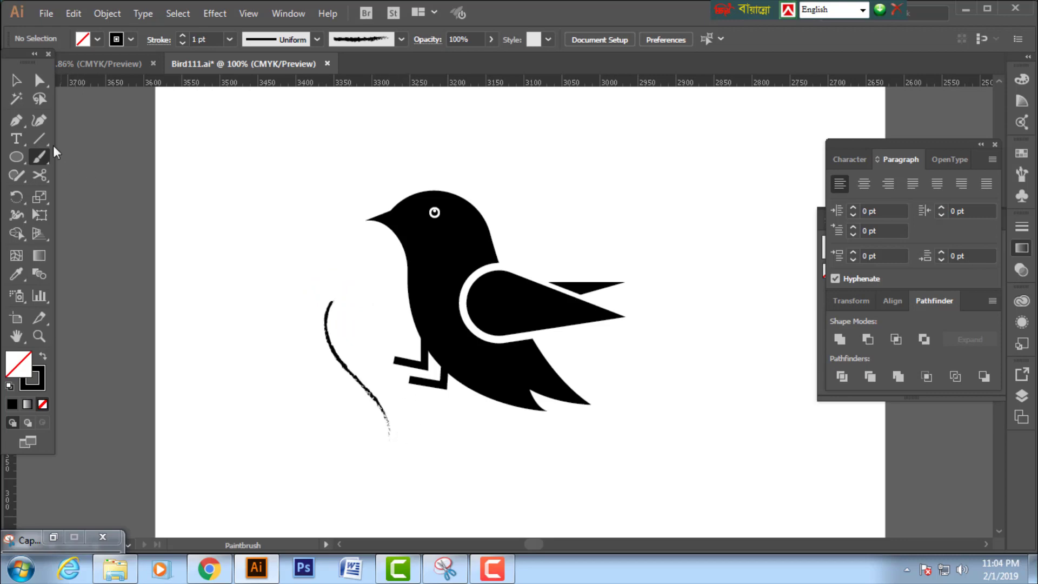
{"action": "left_click", "coordinate": [328, 312]}
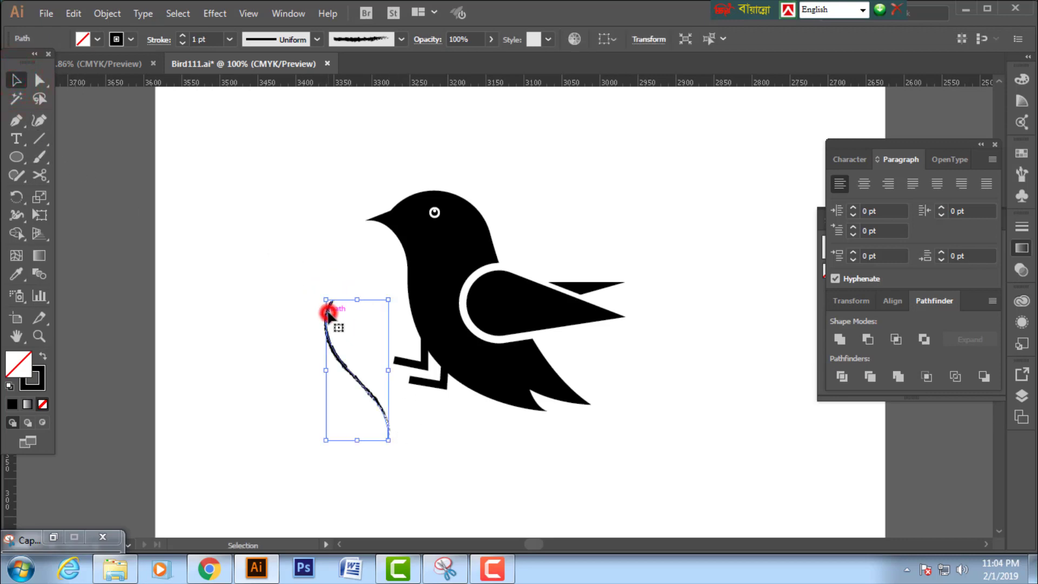
Give the branch stroke the double-bulge width profile and replace its charcoal-like brush with the Basic brush.
{"action": "left_click", "coordinate": [273, 39]}
{"action": "left_click", "coordinate": [265, 65]}
{"action": "left_click", "coordinate": [381, 135]}
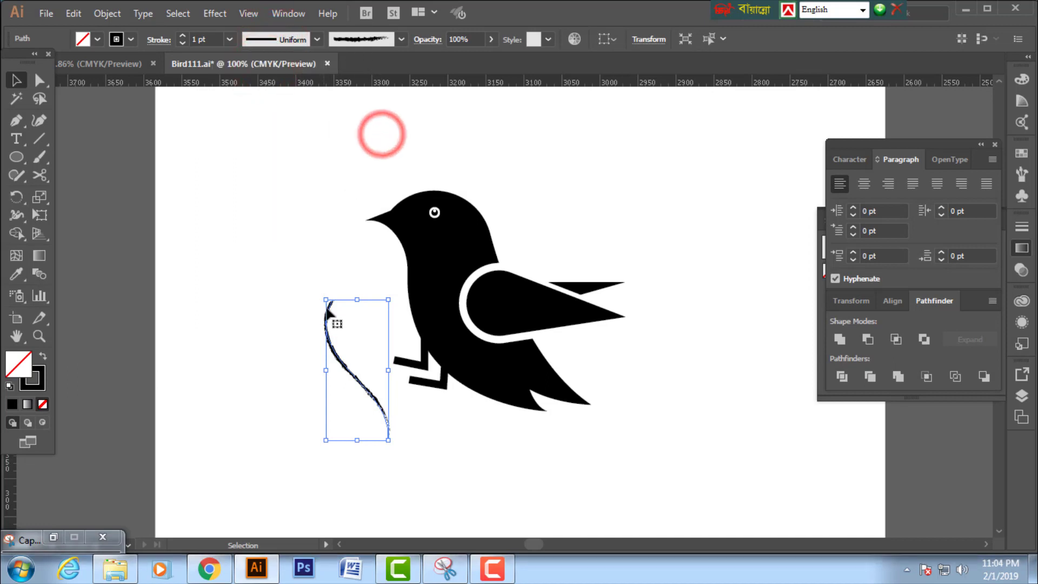
{"action": "left_click", "coordinate": [287, 40]}
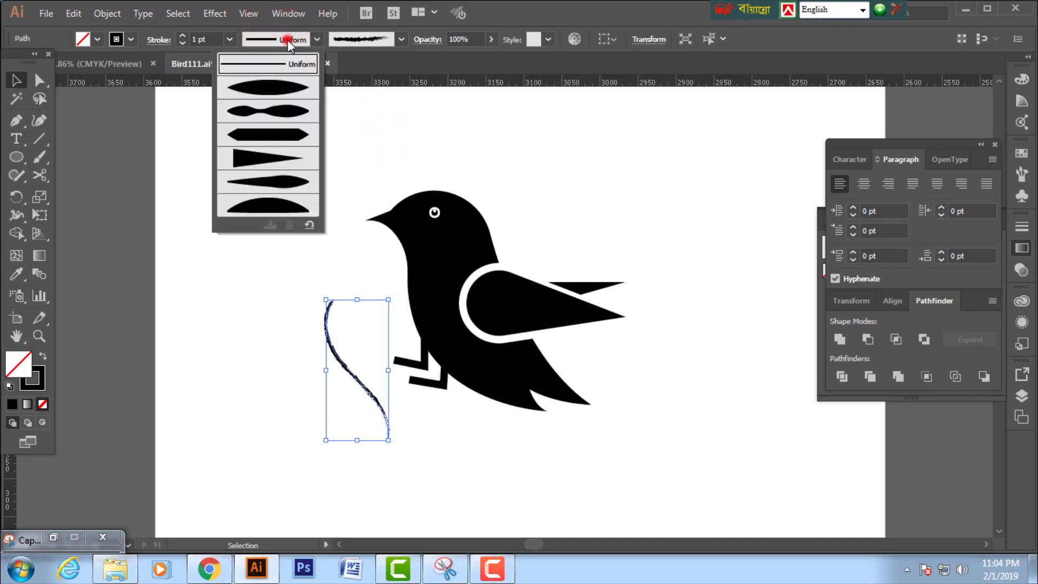
{"action": "left_click", "coordinate": [271, 108]}
{"action": "left_click", "coordinate": [359, 39]}
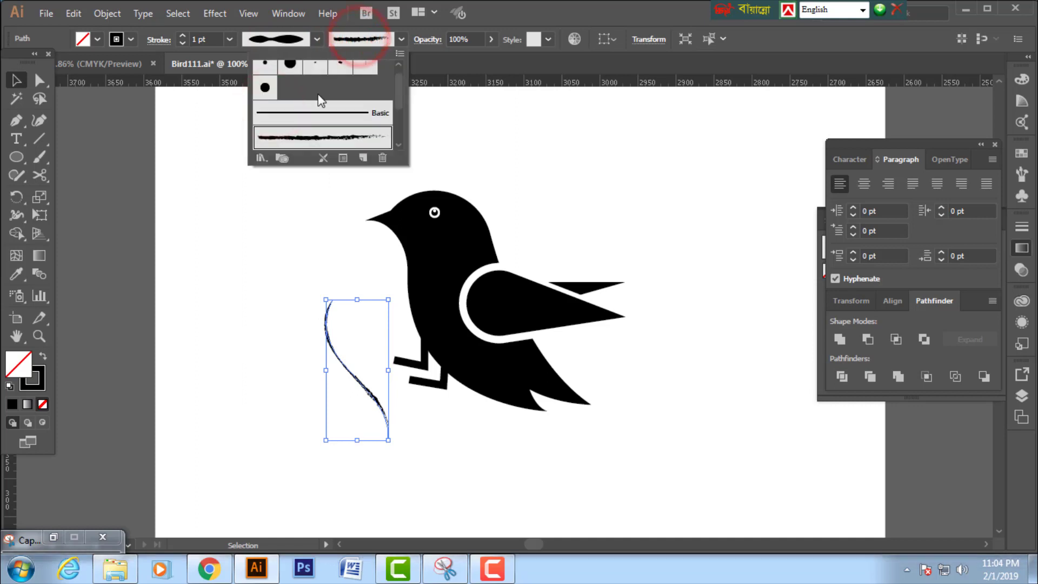
{"action": "left_click", "coordinate": [314, 111]}
{"action": "left_click", "coordinate": [259, 237]}
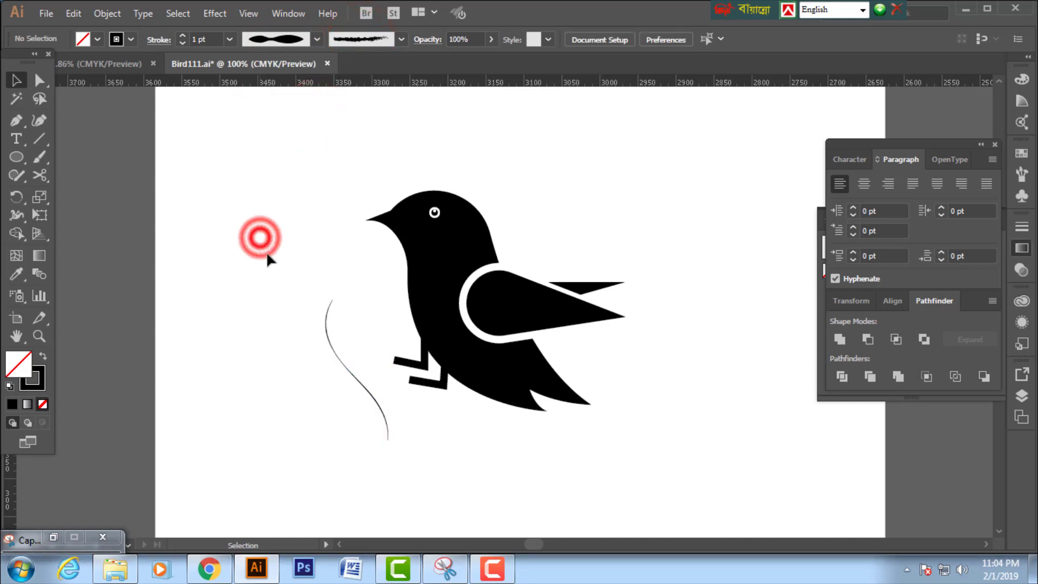
Set the branch's stroke weight to 17 pt and its width profile to Uniform.
{"action": "left_click", "coordinate": [328, 307]}
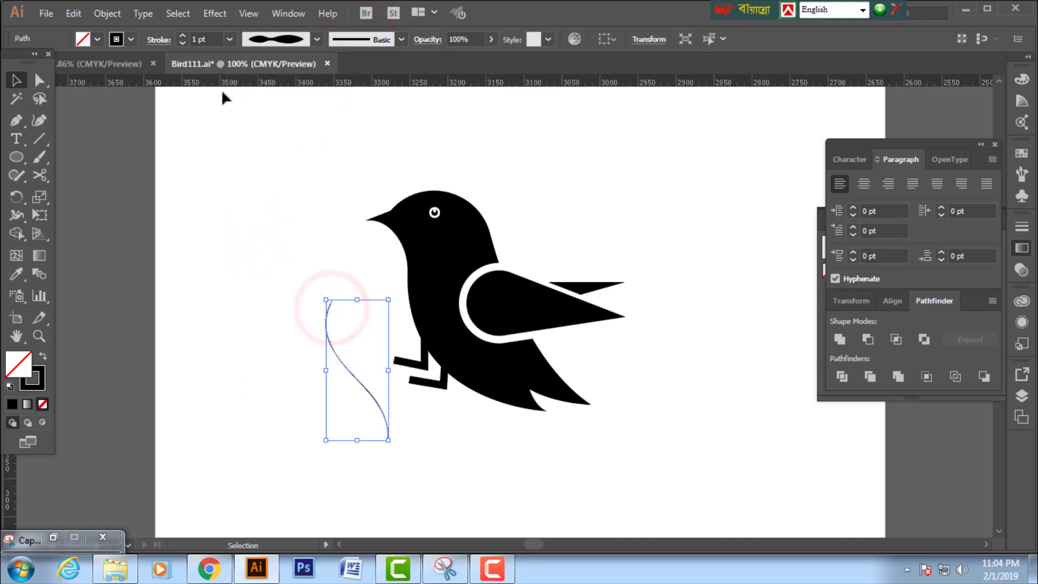
{"action": "left_click", "coordinate": [185, 37]}
{"action": "left_click", "coordinate": [184, 37]}
{"action": "left_click", "coordinate": [185, 37]}
{"action": "left_click", "coordinate": [185, 36]}
{"action": "left_click", "coordinate": [184, 36]}
{"action": "left_click", "coordinate": [257, 39]}
{"action": "left_click", "coordinate": [273, 65]}
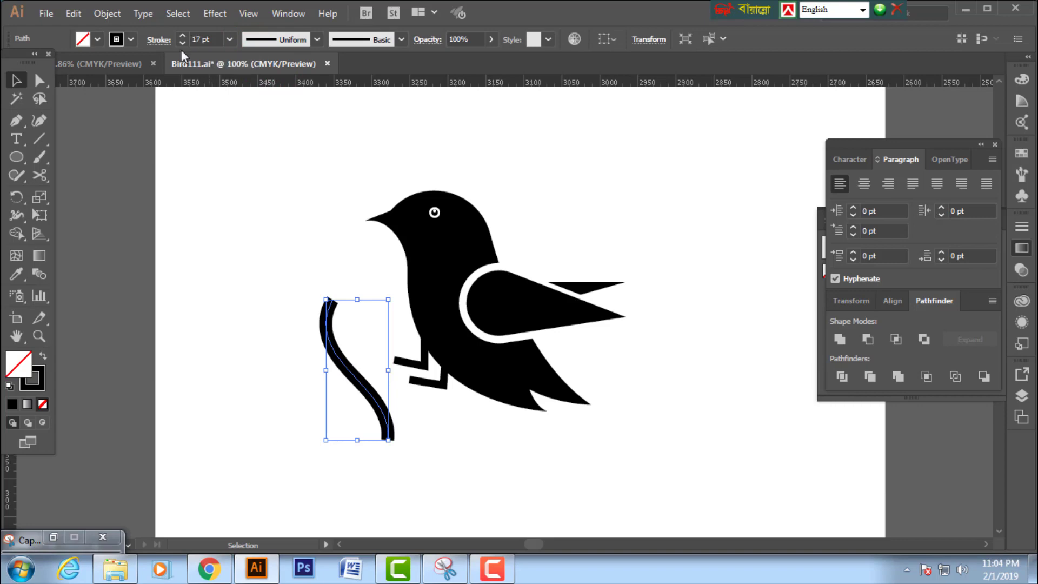
Apply round caps to the branch stroke and set its weight to 12 pt.
{"action": "left_click", "coordinate": [156, 41]}
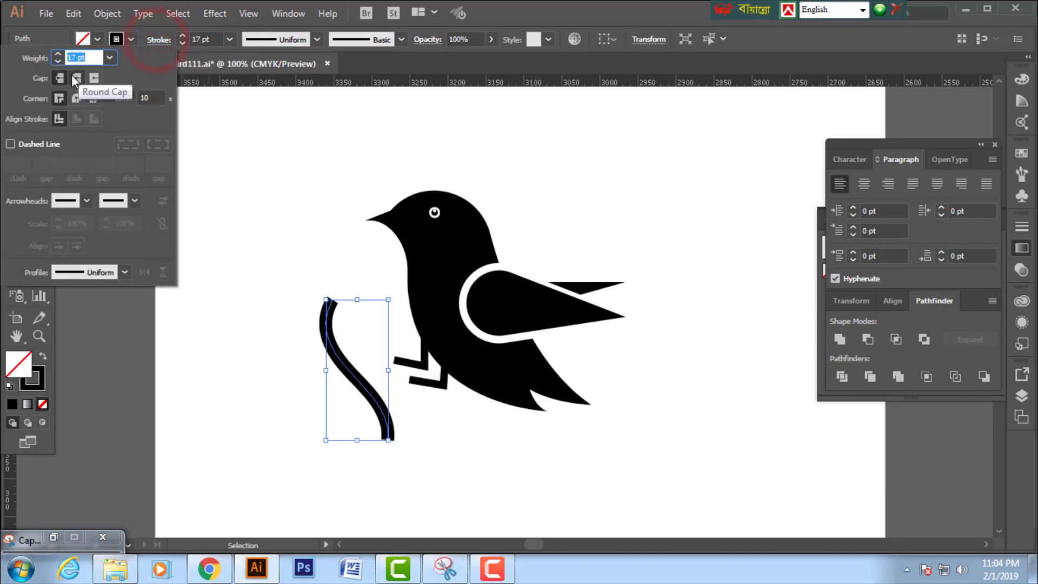
{"action": "left_click", "coordinate": [71, 77]}
{"action": "left_click", "coordinate": [313, 207]}
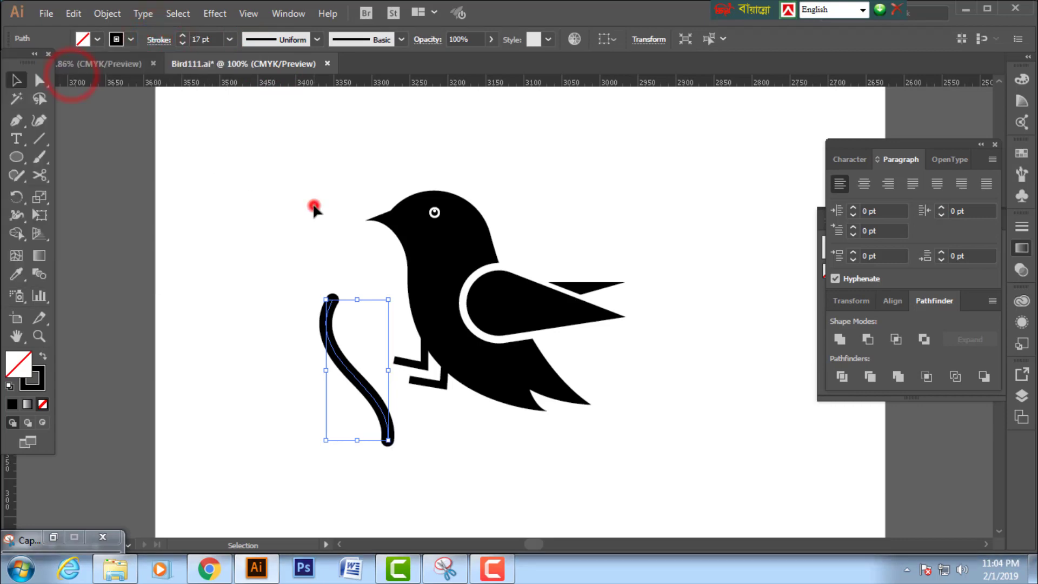
{"action": "left_click", "coordinate": [327, 315]}
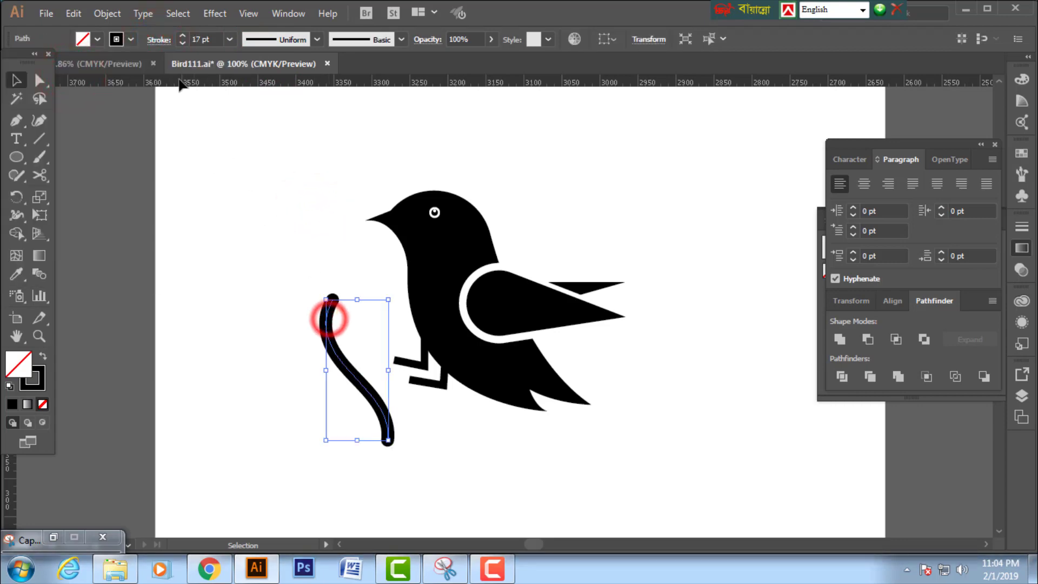
{"action": "left_click", "coordinate": [184, 43]}
{"action": "left_click", "coordinate": [185, 43]}
{"action": "left_click", "coordinate": [184, 43]}
{"action": "left_click", "coordinate": [184, 43]}
{"action": "left_click", "coordinate": [251, 259]}
Move the branch against the bird's feet so that both toes meet it.
{"action": "left_click_drag", "start_coordinate": [336, 354], "coordinate": [385, 358]}
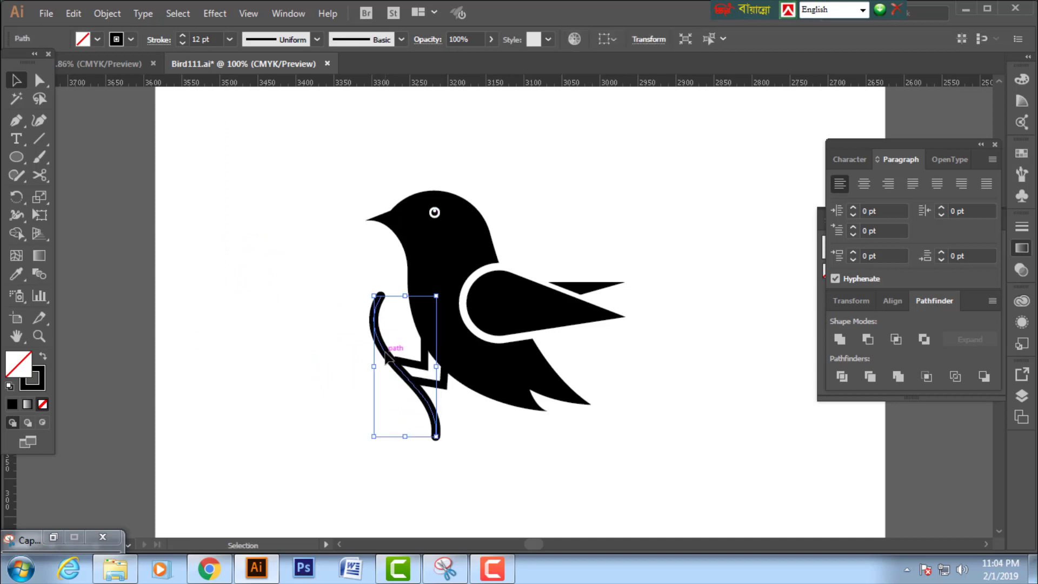
{"action": "left_click", "coordinate": [321, 333]}
{"action": "left_click_drag", "start_coordinate": [331, 333], "coordinate": [313, 331]}
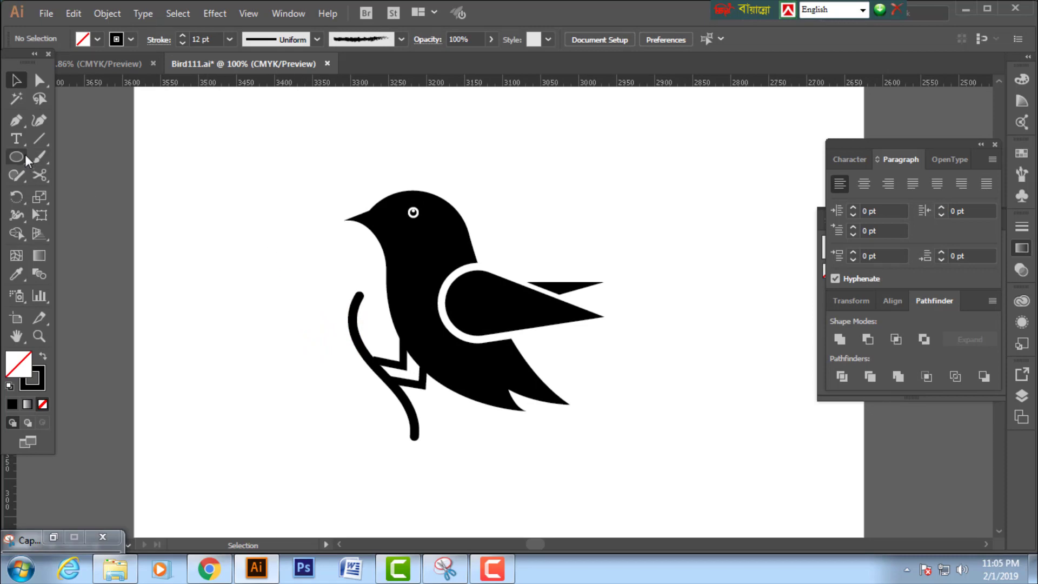
Draw a closed, curved leaf outline with a pointed upper tip in front of the bird's head with the Pen tool.
{"action": "left_click", "coordinate": [17, 121]}
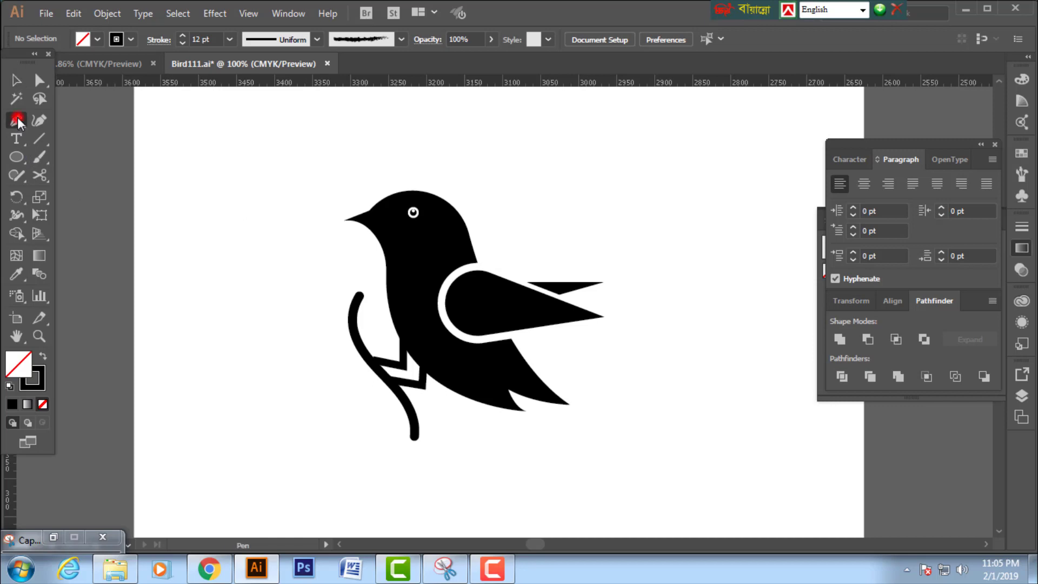
{"action": "left_click", "coordinate": [235, 177]}
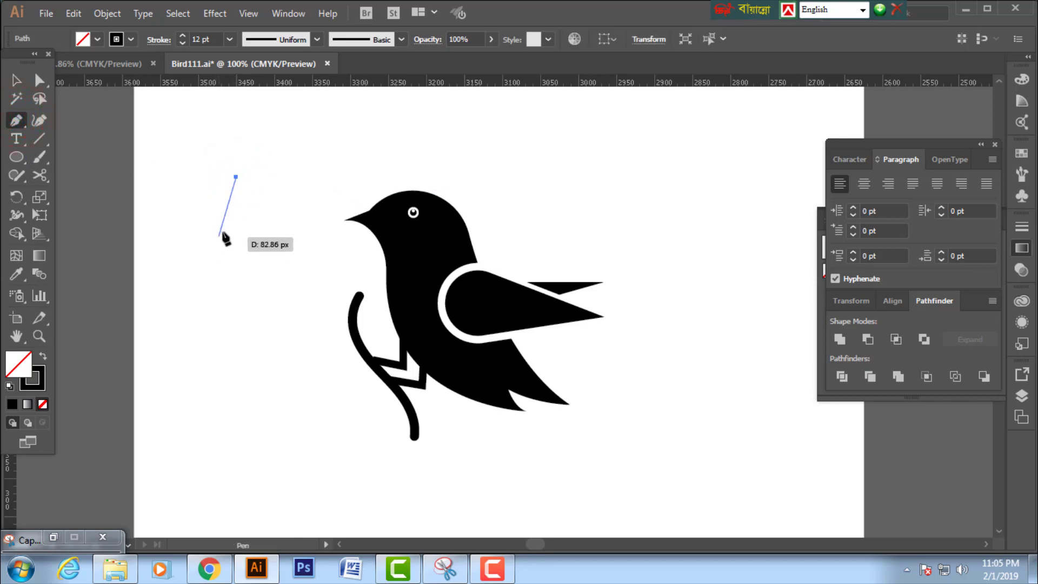
{"action": "left_click_drag", "start_coordinate": [237, 217], "coordinate": [222, 238]}
{"action": "left_click", "coordinate": [237, 220]}
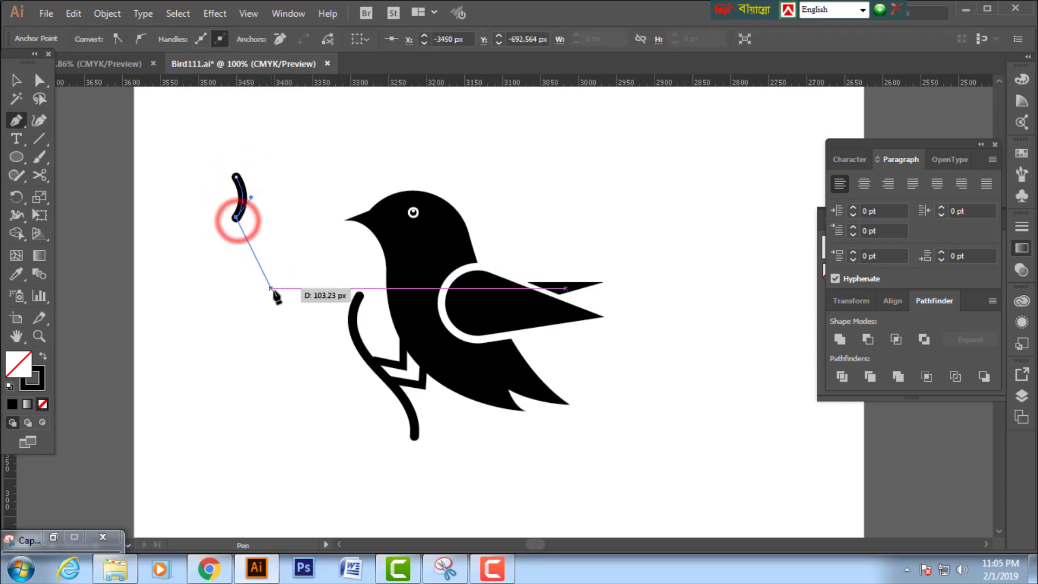
{"action": "left_click_drag", "start_coordinate": [278, 295], "coordinate": [339, 312]}
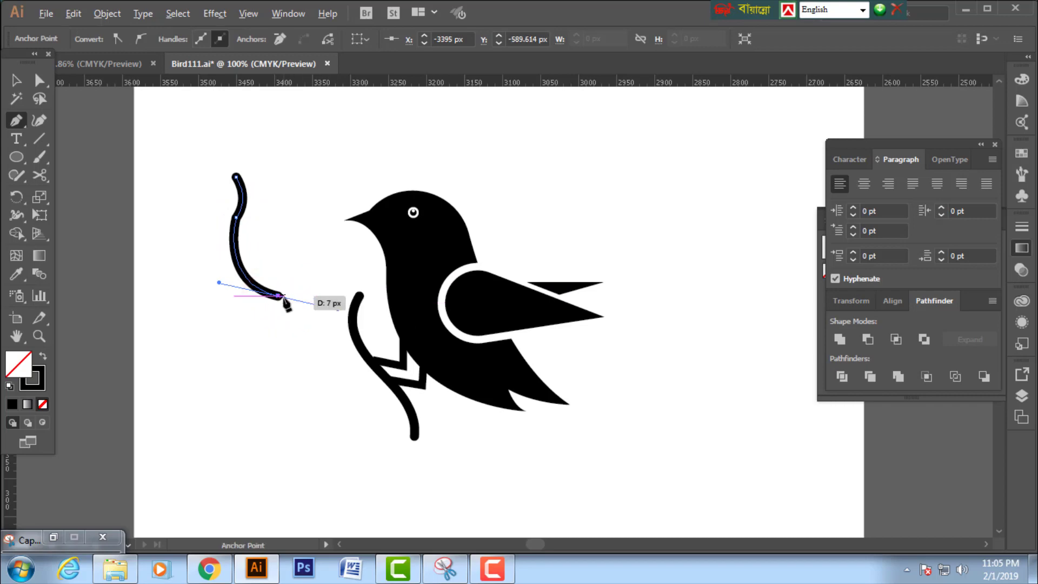
{"action": "left_click_drag", "start_coordinate": [235, 177], "coordinate": [150, 144]}
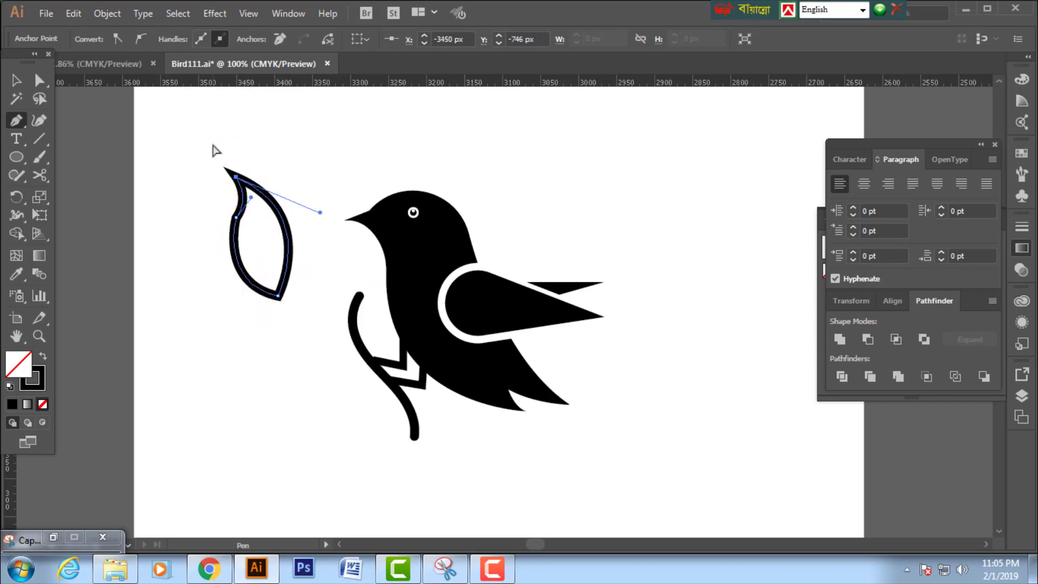
{"action": "left_click", "coordinate": [225, 140], "text": "ctrl"}
Round the kinked corner on the leaf's outer edge and swap its fill and stroke to make it solid black.
{"action": "left_click", "coordinate": [40, 81]}
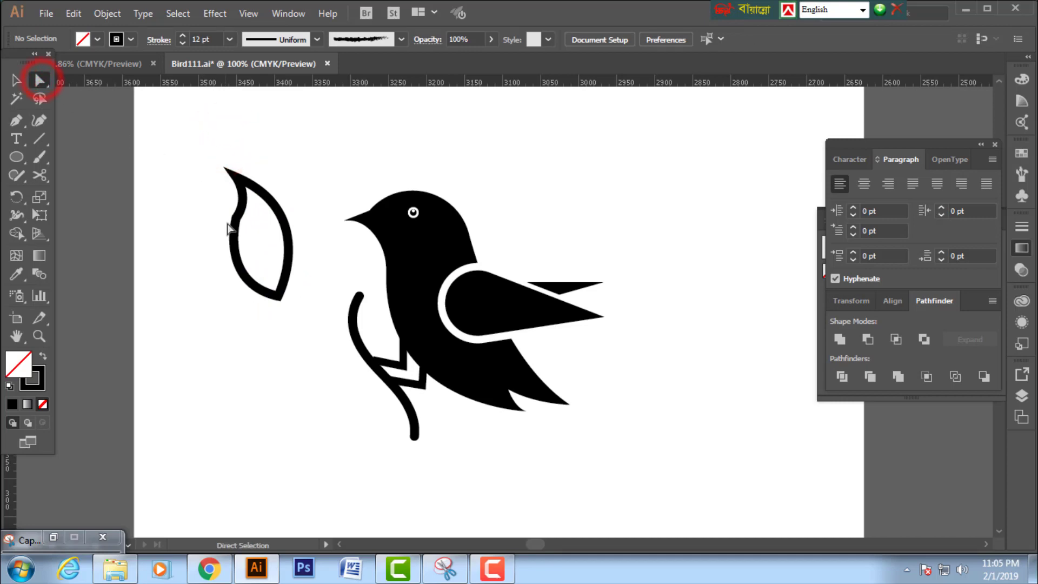
{"action": "left_click", "coordinate": [235, 218]}
{"action": "left_click_drag", "start_coordinate": [252, 222], "coordinate": [346, 268]}
{"action": "left_click", "coordinate": [20, 81]}
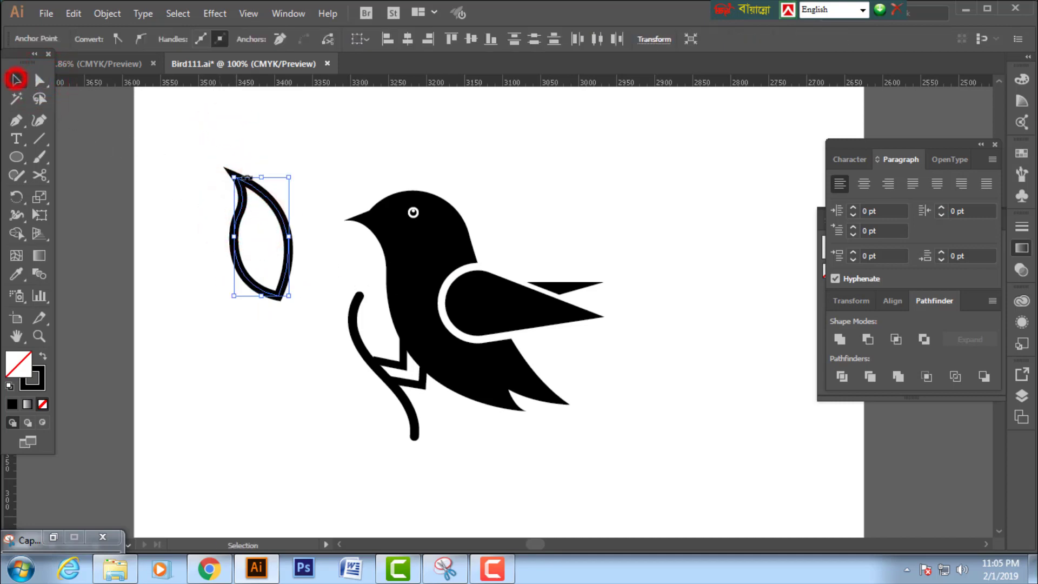
{"action": "left_click", "coordinate": [43, 357]}
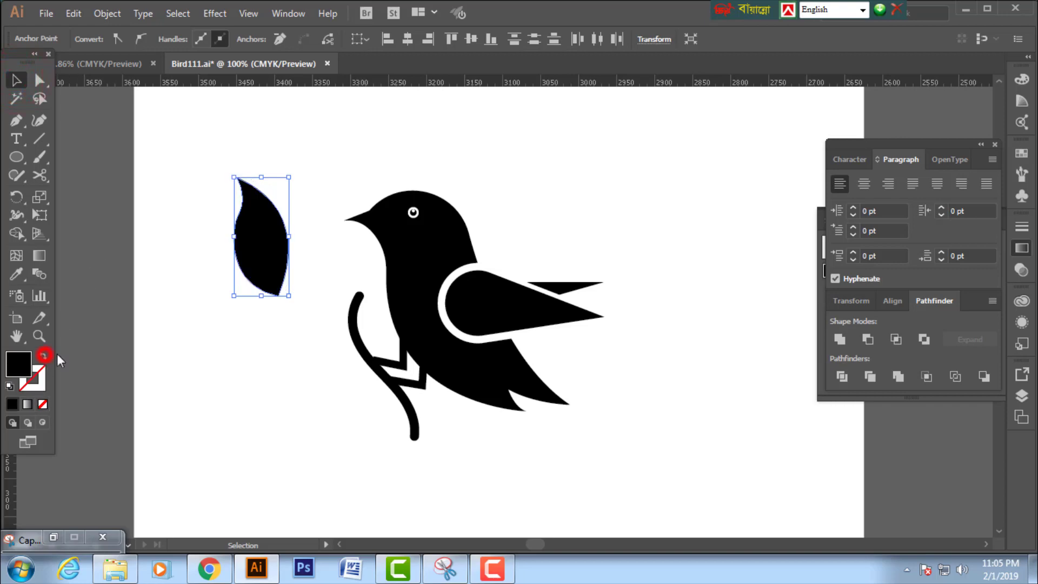
Scale the black leaf down and place it on the upper end of the branch in front of the bird.
{"action": "left_click", "coordinate": [218, 257]}
{"action": "left_click", "coordinate": [255, 236]}
{"action": "left_click_drag", "start_coordinate": [287, 296], "coordinate": [356, 283]}
{"action": "left_click", "coordinate": [280, 188]}
{"action": "left_click", "coordinate": [301, 257]}
{"action": "key", "text": "z"}
{"action": "left_click_drag", "start_coordinate": [251, 170], "coordinate": [797, 466]}
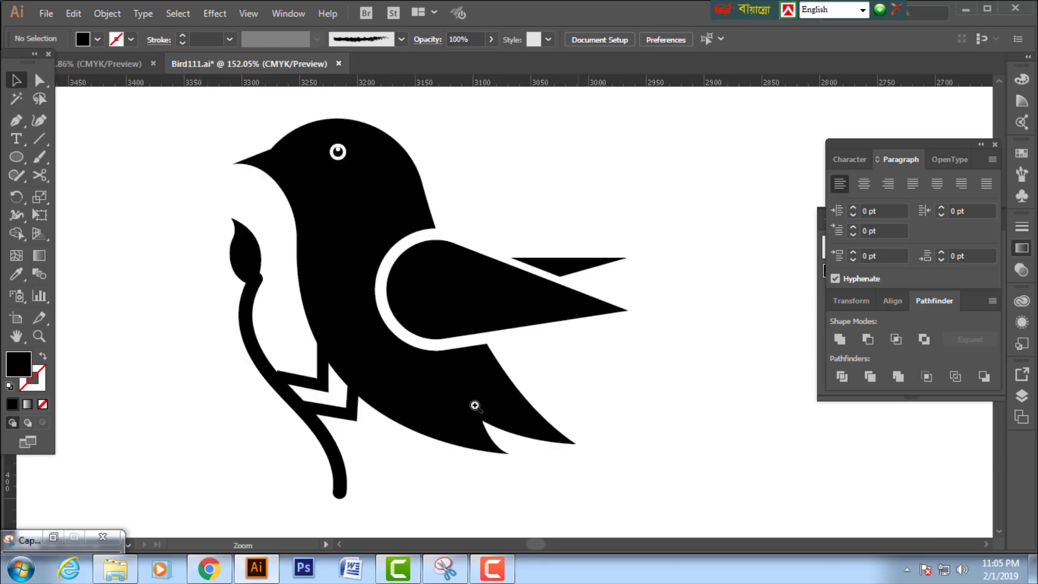
Adjust the small leaf's position so that its base merges with the branch's rounded upper tip.
{"action": "left_click", "coordinate": [251, 260]}
{"action": "key", "text": "ctrl+space"}
{"action": "left_click_drag", "start_coordinate": [200, 232], "coordinate": [375, 324]}
{"action": "scroll", "coordinate": [402, 233], "scroll_direction": "up", "scroll_amount": 2}
{"action": "scroll", "coordinate": [386, 182], "scroll_direction": "up", "scroll_amount": 2}
{"action": "left_click_drag", "start_coordinate": [373, 164], "coordinate": [345, 218]}
{"action": "key", "text": "space"}
{"action": "left_click_drag", "start_coordinate": [396, 354], "coordinate": [413, 257]}
{"action": "left_click_drag", "start_coordinate": [344, 305], "coordinate": [377, 314]}
{"action": "left_click", "coordinate": [202, 265]}
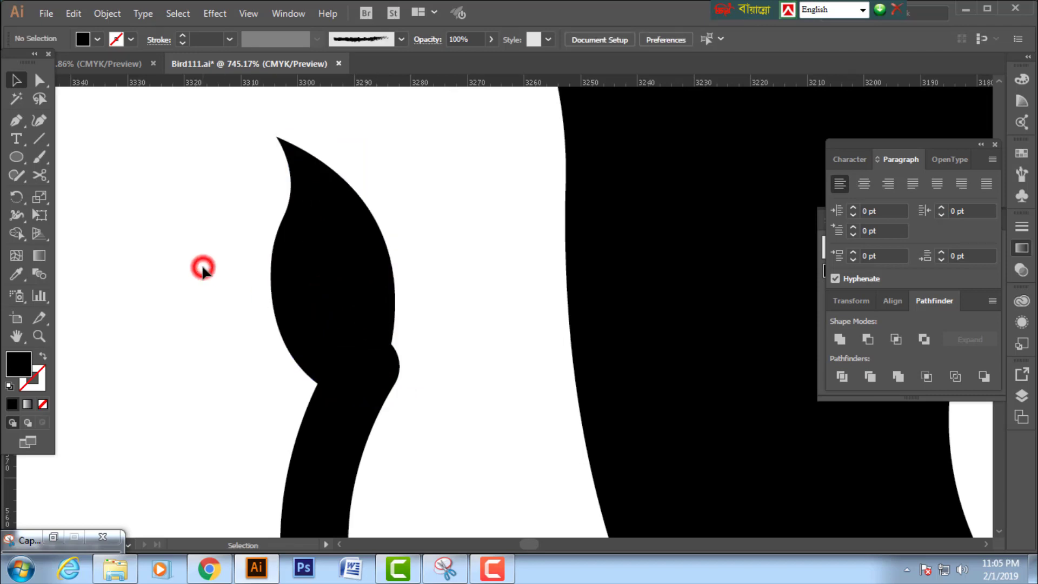
Copy the leaf to the branch's lower end and rotate it so that it hangs down from the tip with its point facing away.
{"action": "key", "text": "ctrl+minus"}
{"action": "key", "text": "ctrl+minus"}
{"action": "key", "text": "ctrl+minus"}
{"action": "key", "text": "ctrl+minus"}
{"action": "key", "text": "ctrl+minus"}
{"action": "key", "text": "ctrl+minus"}
{"action": "key", "text": "ctrl+minus"}
{"action": "key", "text": "space"}
{"action": "left_click_drag", "start_coordinate": [426, 307], "coordinate": [404, 417]}
{"action": "key", "text": "ctrl+space"}
{"action": "left_click_drag", "start_coordinate": [348, 301], "coordinate": [586, 469]}
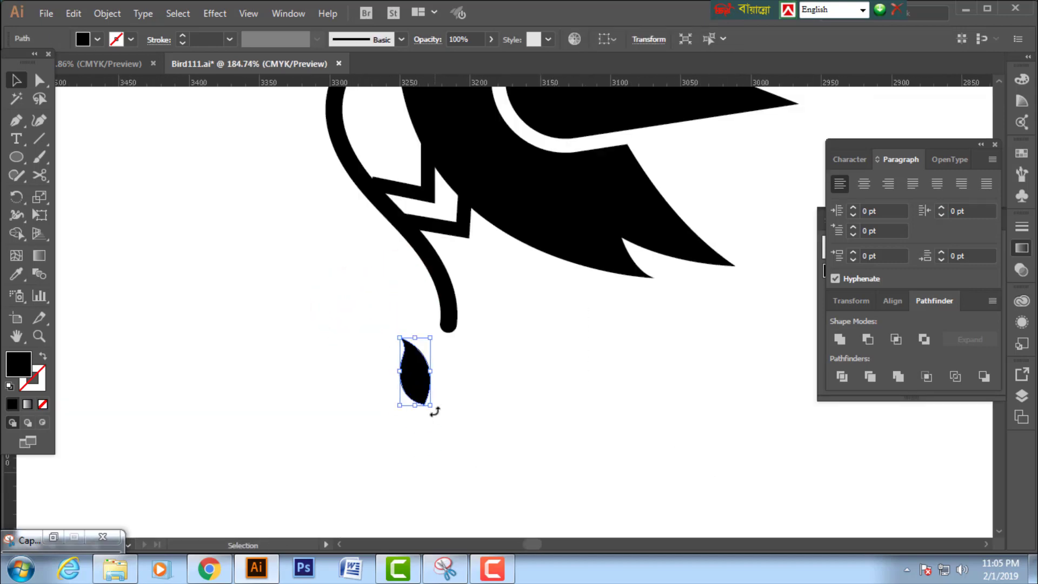
{"action": "left_click_drag", "start_coordinate": [435, 412], "coordinate": [486, 354]}
Duplicate the lower leaf, reflect the copy across the vertical axis and place it opposite the first at the branch's end.
{"action": "left_click", "coordinate": [489, 351]}
{"action": "right_click", "coordinate": [496, 349]}
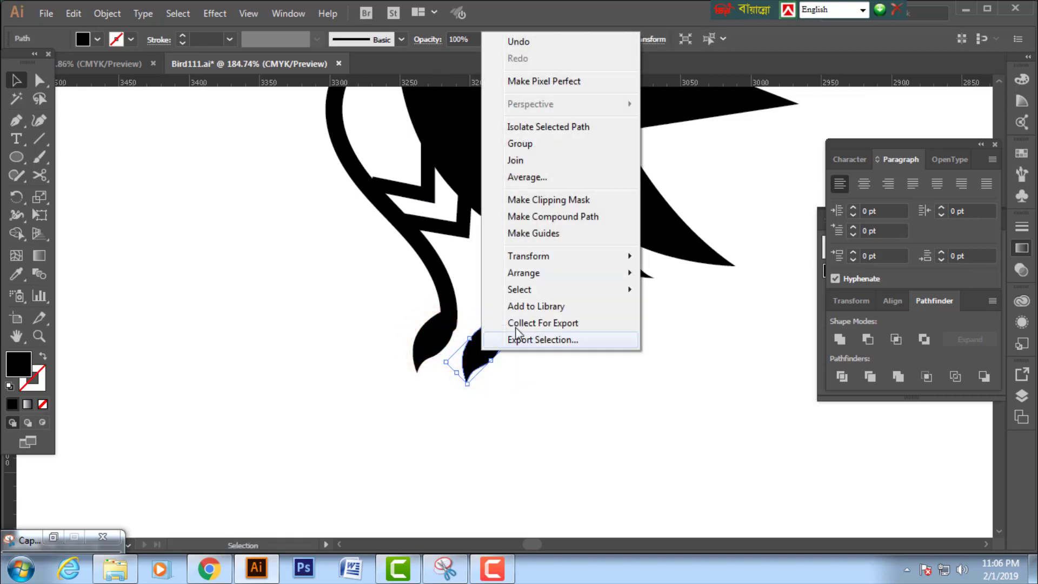
{"action": "left_click", "coordinate": [533, 256]}
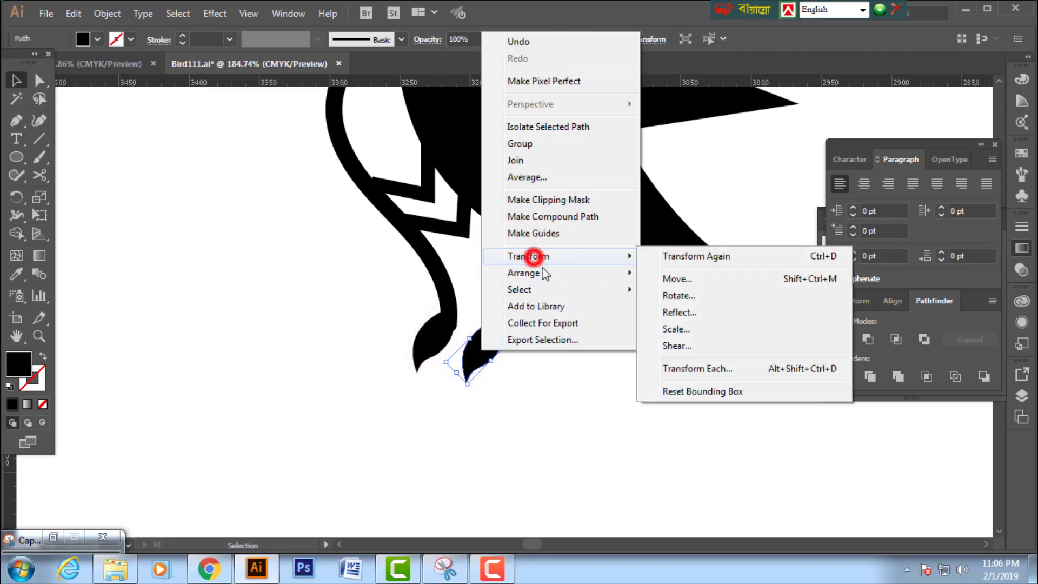
{"action": "left_click", "coordinate": [677, 310]}
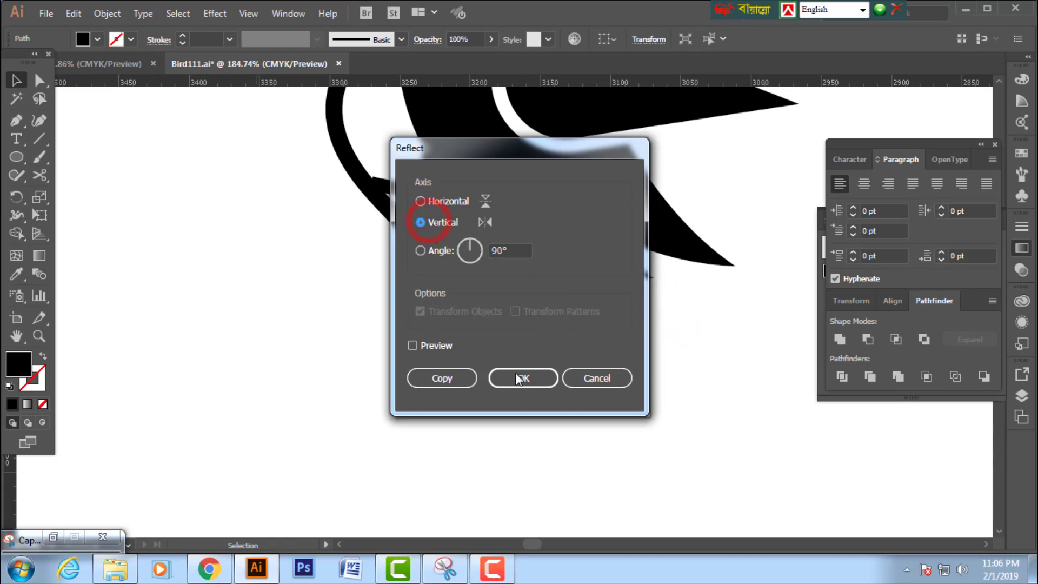
{"action": "left_click", "coordinate": [516, 376]}
{"action": "left_click_drag", "start_coordinate": [489, 351], "coordinate": [470, 341]}
{"action": "key", "text": "ctrl+shift+a"}
{"action": "key", "text": "ctrl+1"}
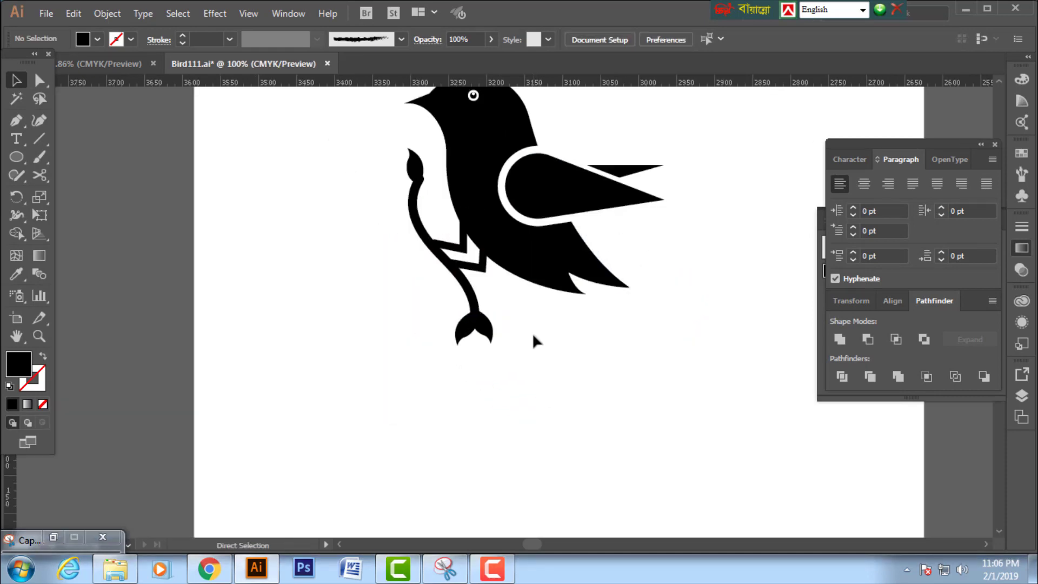
{"action": "left_click_drag", "start_coordinate": [533, 332], "coordinate": [486, 386]}
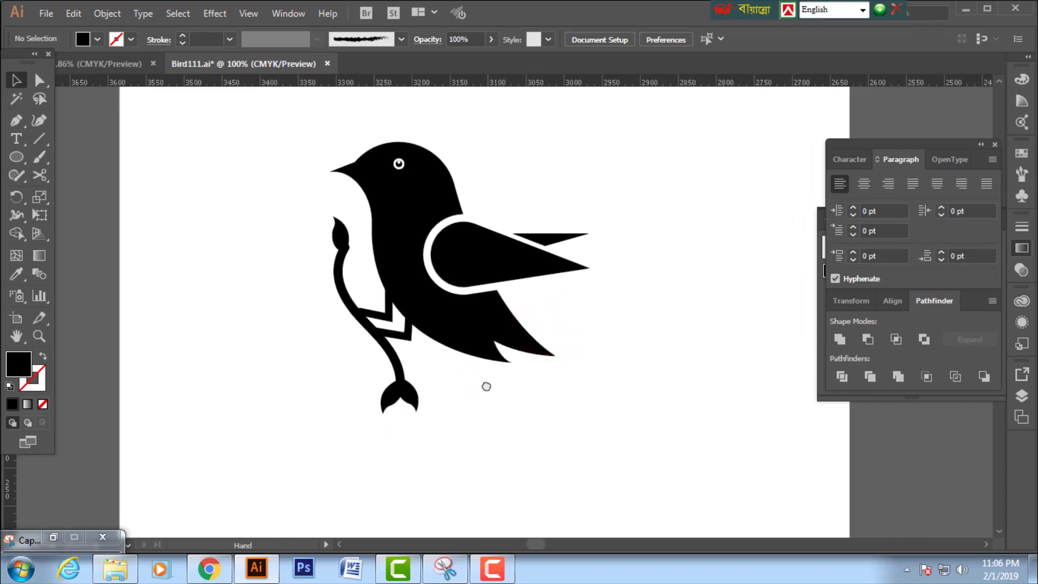
Move the mirrored leaf slightly up so that it overlaps the branch's lower tip and sits higher than its partner.
{"action": "left_click_drag", "start_coordinate": [302, 338], "coordinate": [570, 484]}
{"action": "left_click_drag", "start_coordinate": [430, 280], "coordinate": [437, 263]}
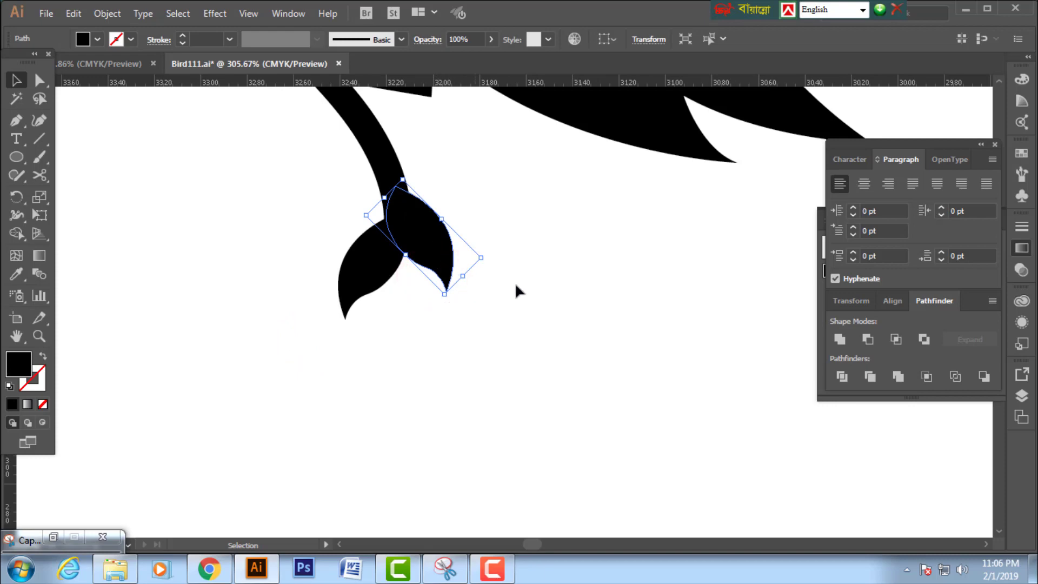
{"action": "left_click", "coordinate": [535, 282]}
{"action": "key", "text": "ctrl+minus"}
{"action": "key", "text": "ctrl+minus"}
{"action": "key", "text": "ctrl+minus"}
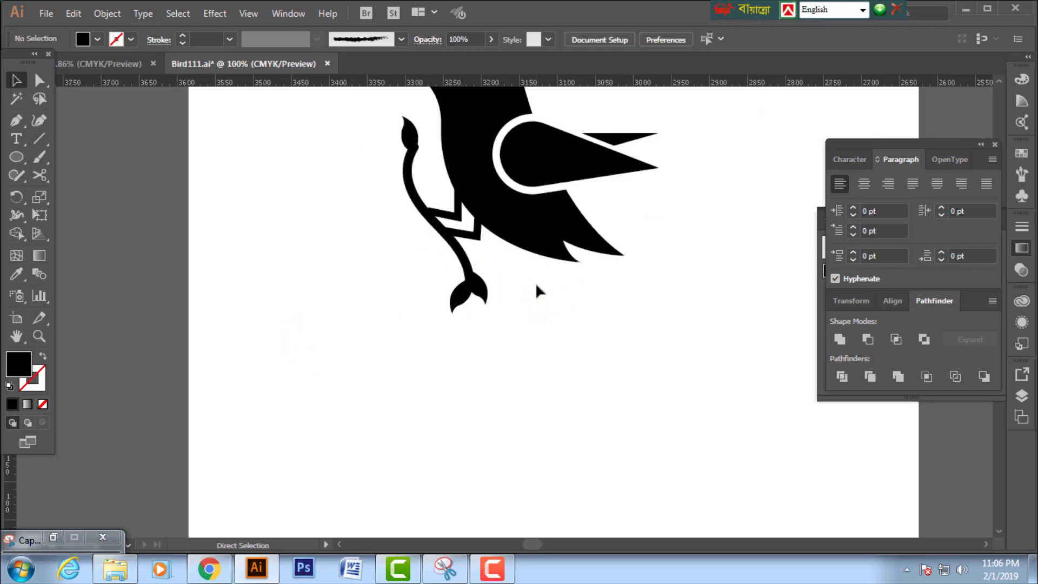
Convert the strokes of the branch and both legs to filled shapes with Outline Stroke.
{"action": "key", "text": "shift+x"}
{"action": "key", "text": "space"}
{"action": "left_click_drag", "start_coordinate": [684, 274], "coordinate": [576, 254]}
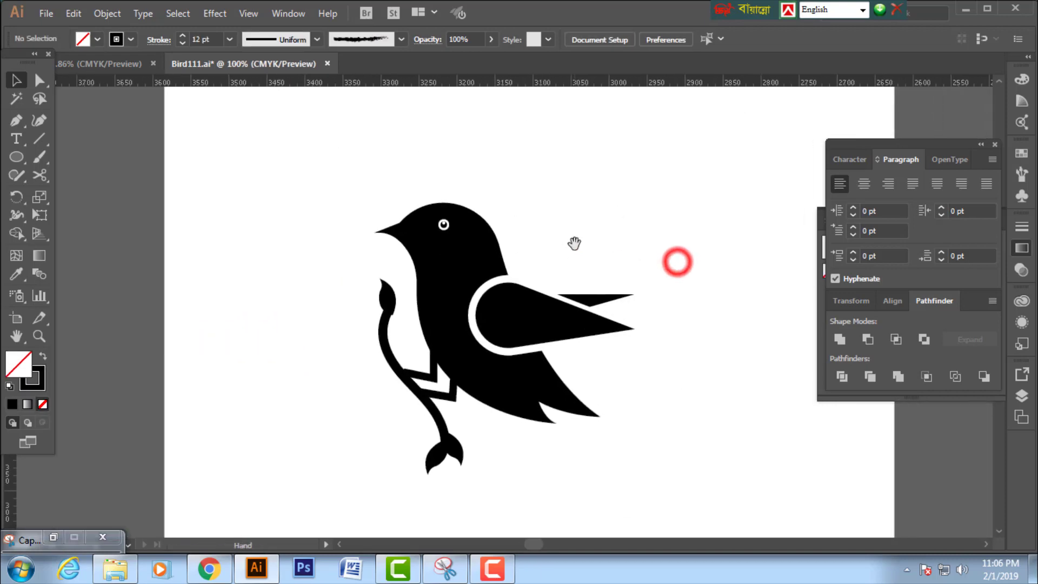
{"action": "left_click_drag", "start_coordinate": [381, 372], "coordinate": [402, 378]}
{"action": "left_click", "coordinate": [107, 13]}
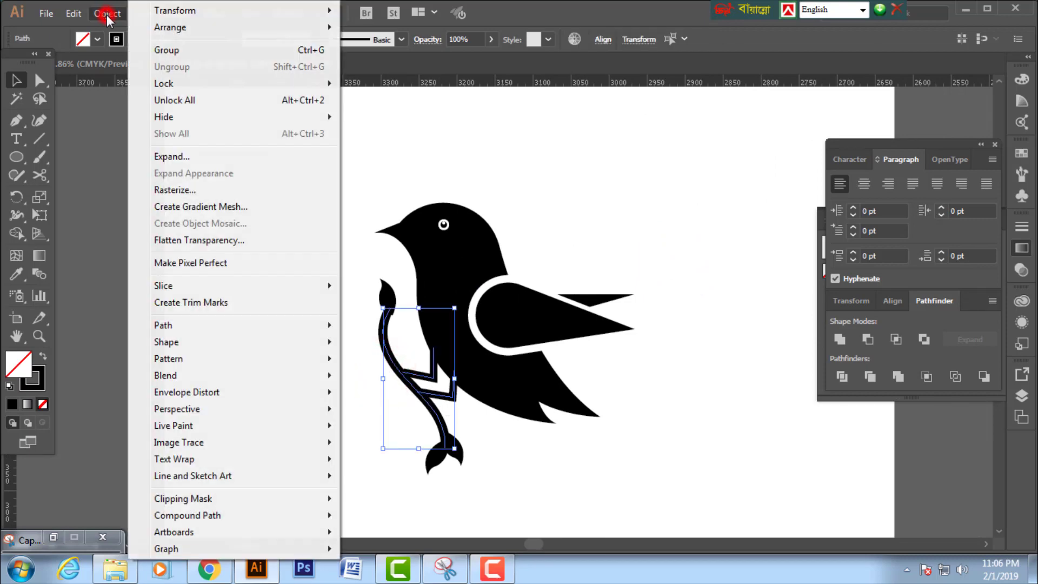
{"action": "left_click", "coordinate": [159, 328]}
{"action": "left_click", "coordinate": [385, 365]}
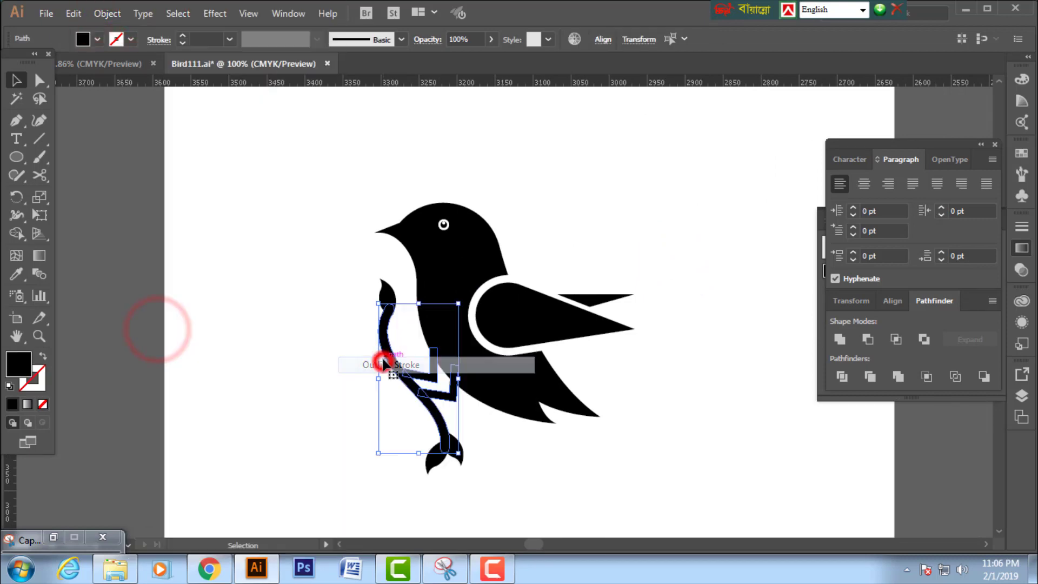
{"action": "left_click", "coordinate": [329, 322]}
Unite the bird's body, wing, legs, branch and leaves with the Pathfinder, leaving the eye out of the selection.
{"action": "key", "text": "ctrl+minus"}
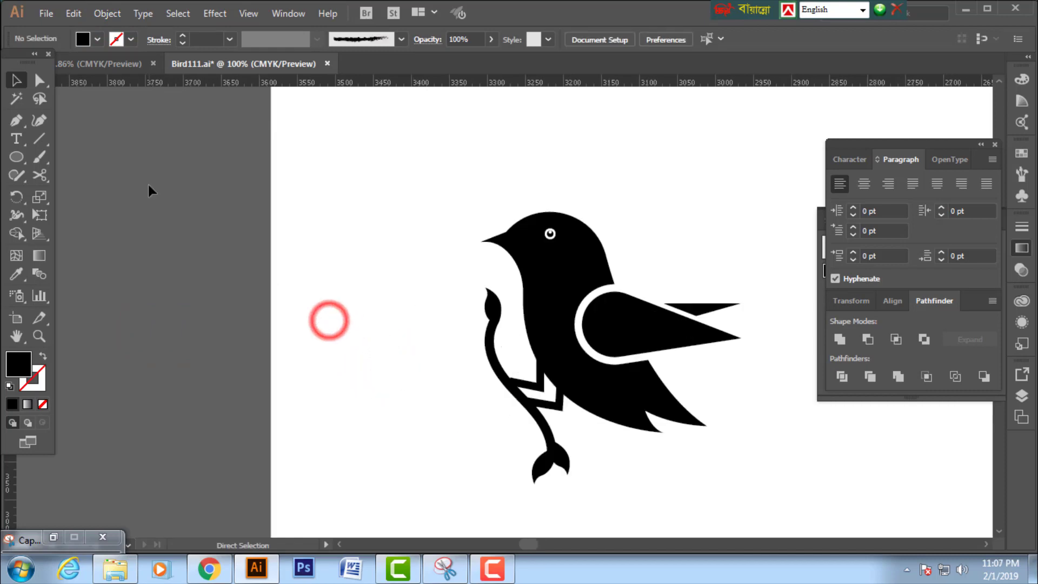
{"action": "left_click_drag", "start_coordinate": [461, 327], "coordinate": [377, 355]}
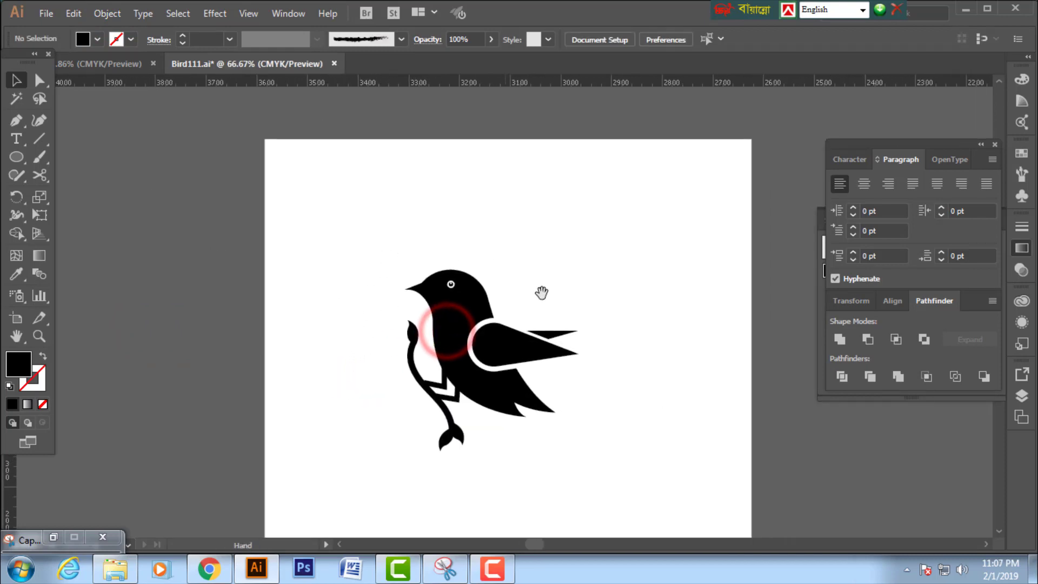
{"action": "left_click_drag", "start_coordinate": [537, 290], "coordinate": [507, 261]}
{"action": "left_click_drag", "start_coordinate": [325, 214], "coordinate": [616, 433]}
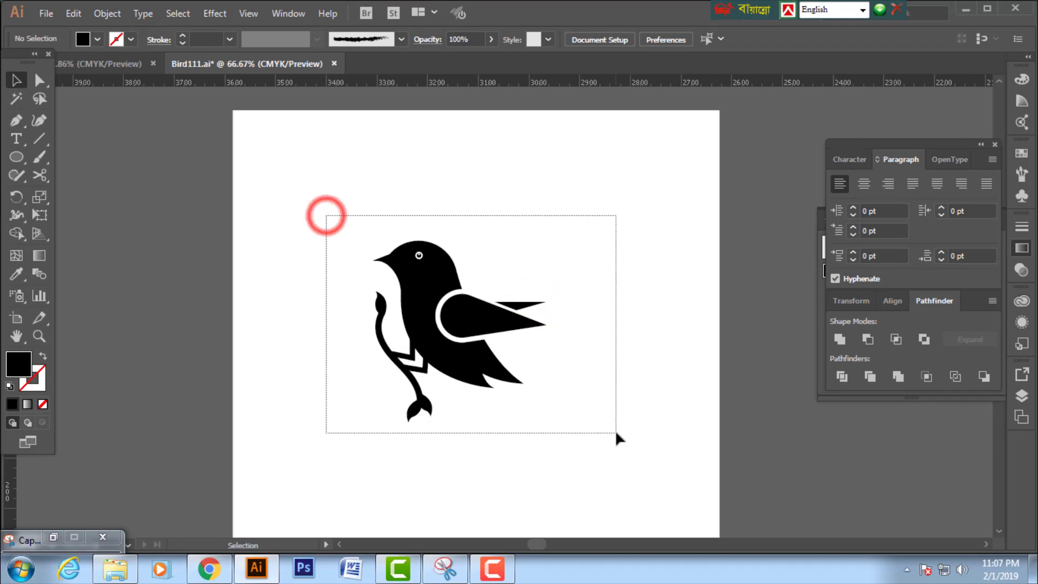
{"action": "left_click", "coordinate": [625, 372]}
{"action": "left_click_drag", "start_coordinate": [347, 295], "coordinate": [595, 416]}
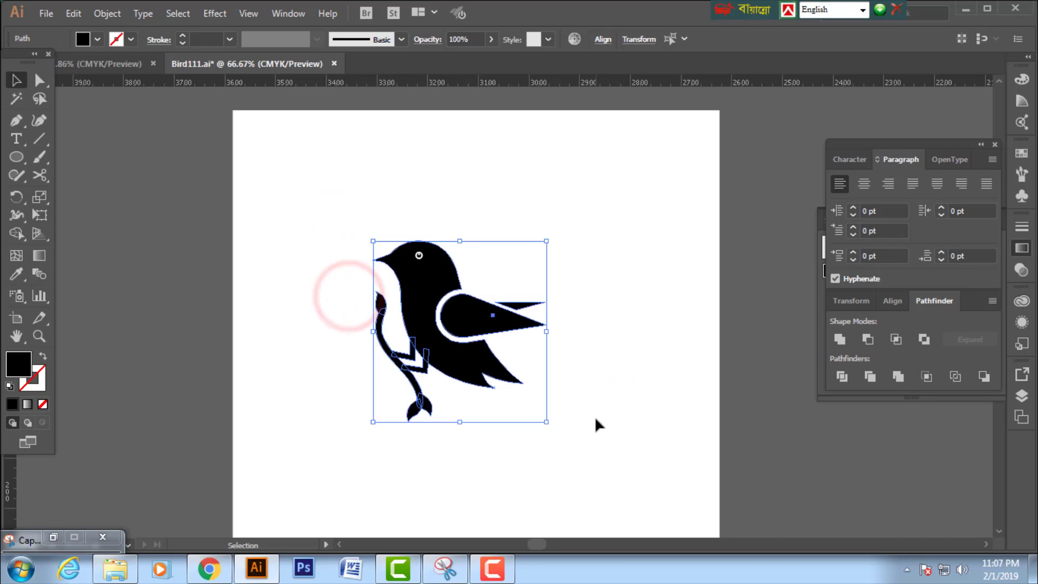
{"action": "left_click", "coordinate": [840, 337]}
{"action": "left_click", "coordinate": [638, 272]}
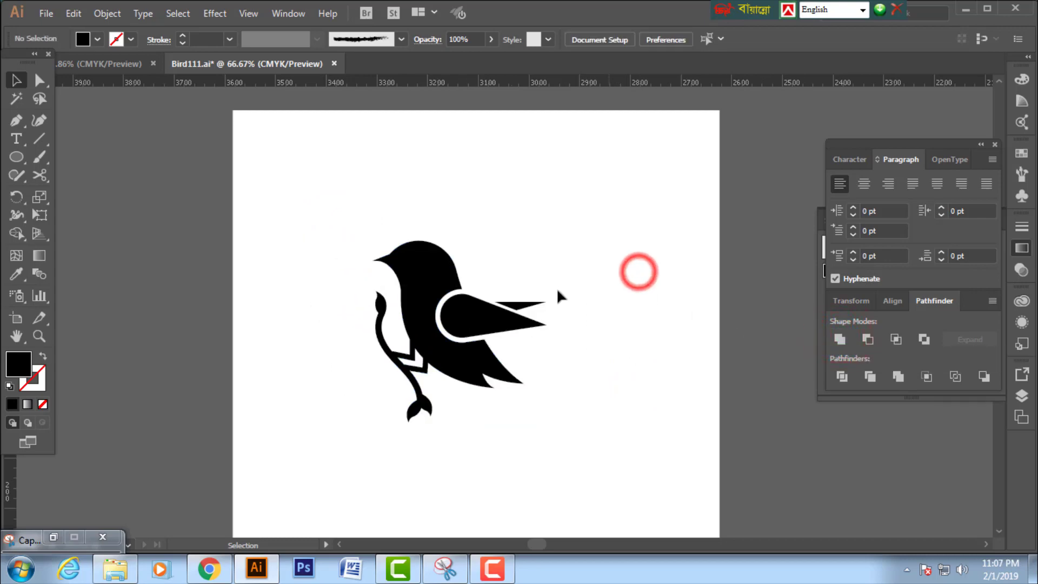
Restore the white eye in front of the united bird's head.
{"action": "left_click", "coordinate": [435, 284]}
{"action": "key", "text": "Delete"}
{"action": "left_click_drag", "start_coordinate": [398, 236], "coordinate": [466, 275]}
{"action": "key", "text": "v"}
{"action": "key", "text": "ctrl+z"}
{"action": "left_click", "coordinate": [565, 200]}
{"action": "key", "text": "space"}
{"action": "left_click_drag", "start_coordinate": [624, 306], "coordinate": [613, 308]}
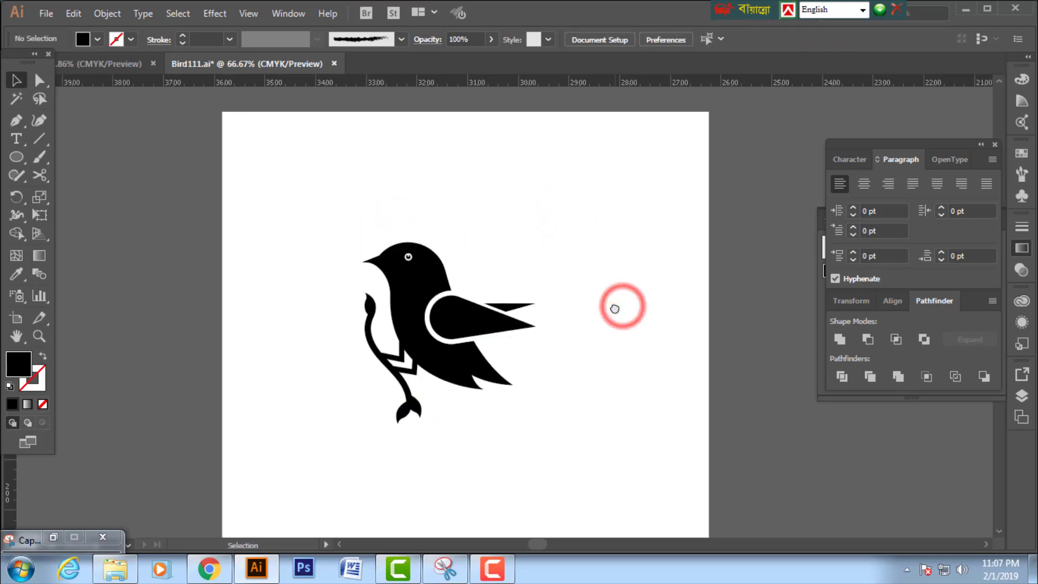
Select the united bird group and open its fill colour swatches.
{"action": "left_click", "coordinate": [485, 314]}
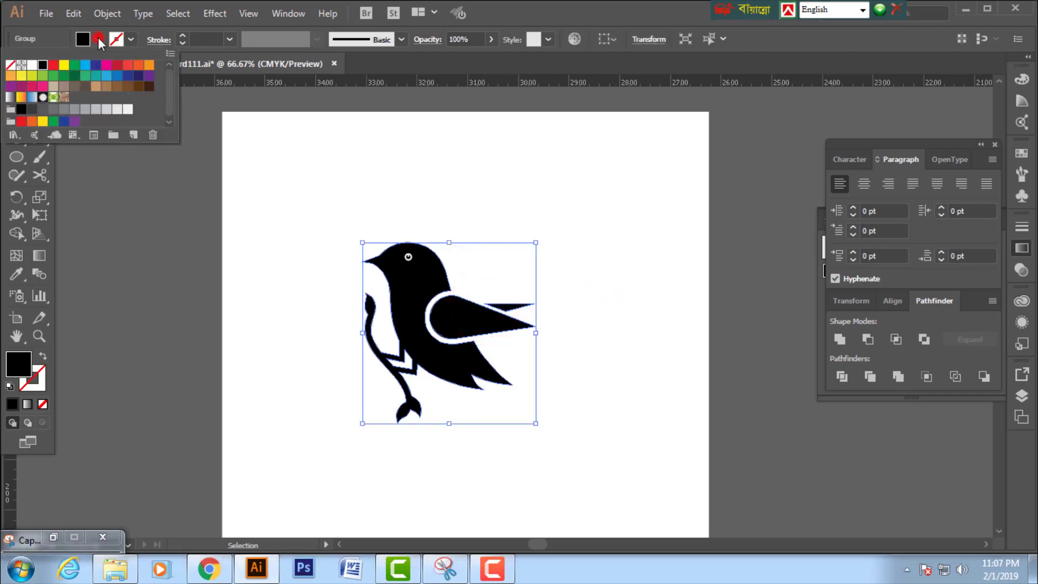